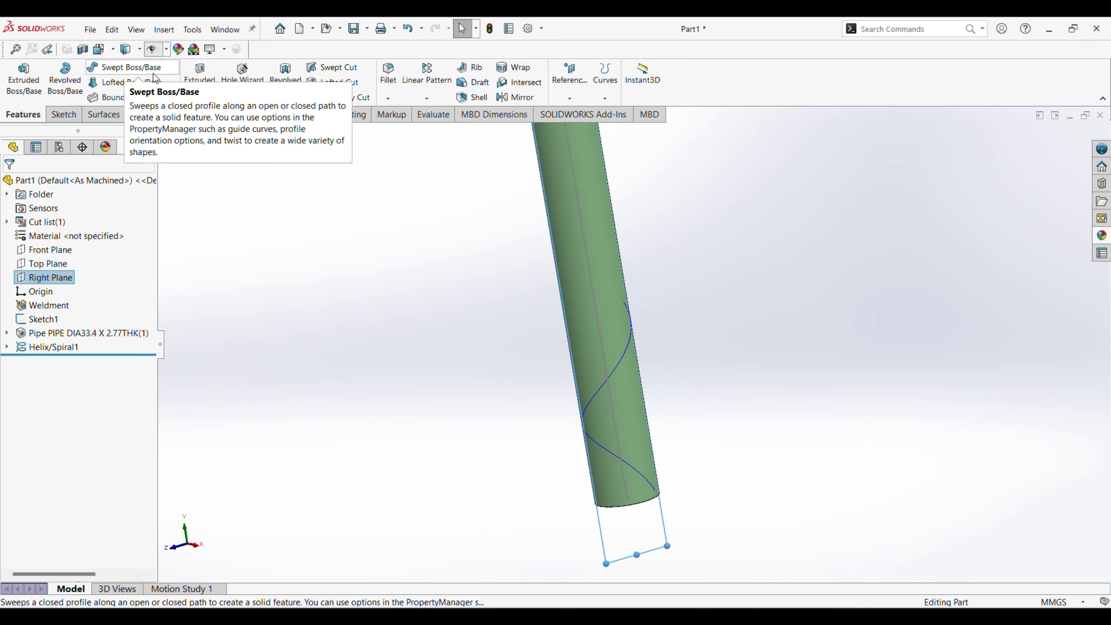
Sketch a corner rectangle about 30 mm wide and 5.2 mm high on the Right Plane, starting at the pipe's lower outer corner.
{"action": "scroll", "coordinate": [463, 334], "scroll_direction": "up", "scroll_amount": 3}
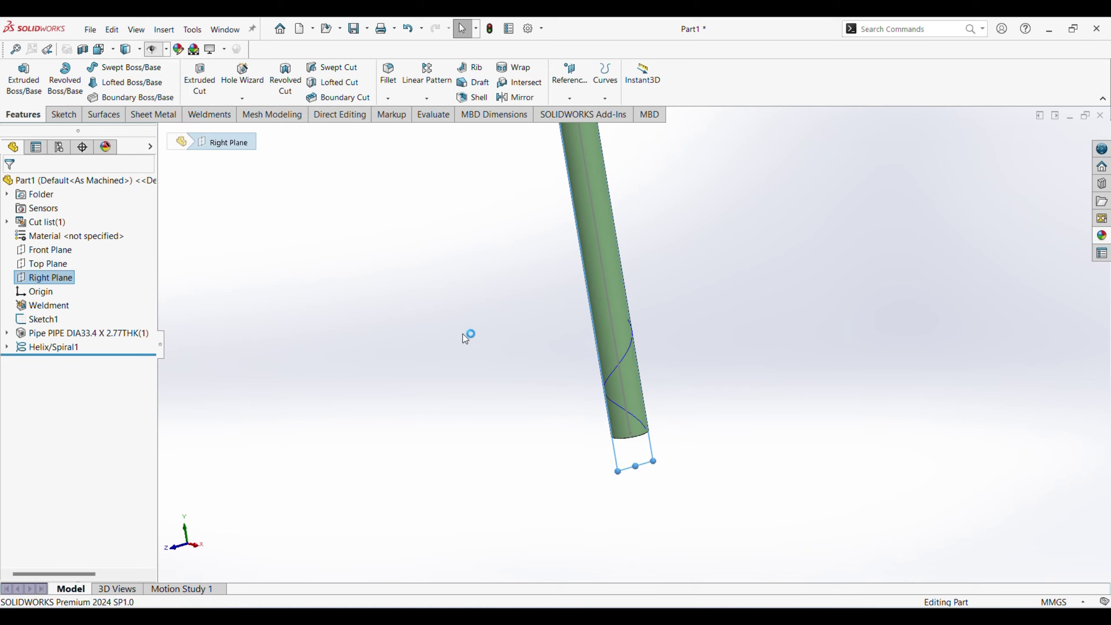
{"action": "middle_click_drag", "start_coordinate": [617, 449], "coordinate": [629, 387]}
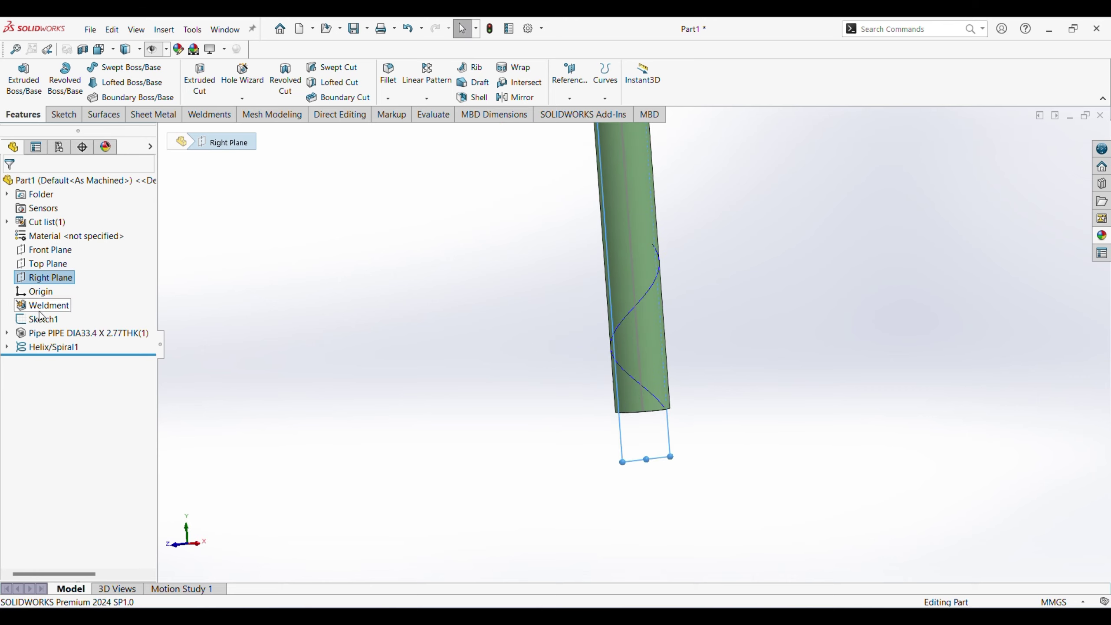
{"action": "scroll", "coordinate": [604, 415], "scroll_direction": "down", "scroll_amount": 3}
{"action": "scroll", "coordinate": [663, 323], "scroll_direction": "down", "scroll_amount": 3}
{"action": "middle_click_drag", "start_coordinate": [644, 335], "coordinate": [601, 385]}
{"action": "scroll", "coordinate": [746, 388], "scroll_direction": "down", "scroll_amount": 2}
{"action": "middle_click_drag", "start_coordinate": [743, 386], "coordinate": [691, 486]}
{"action": "left_click", "coordinate": [787, 355]}
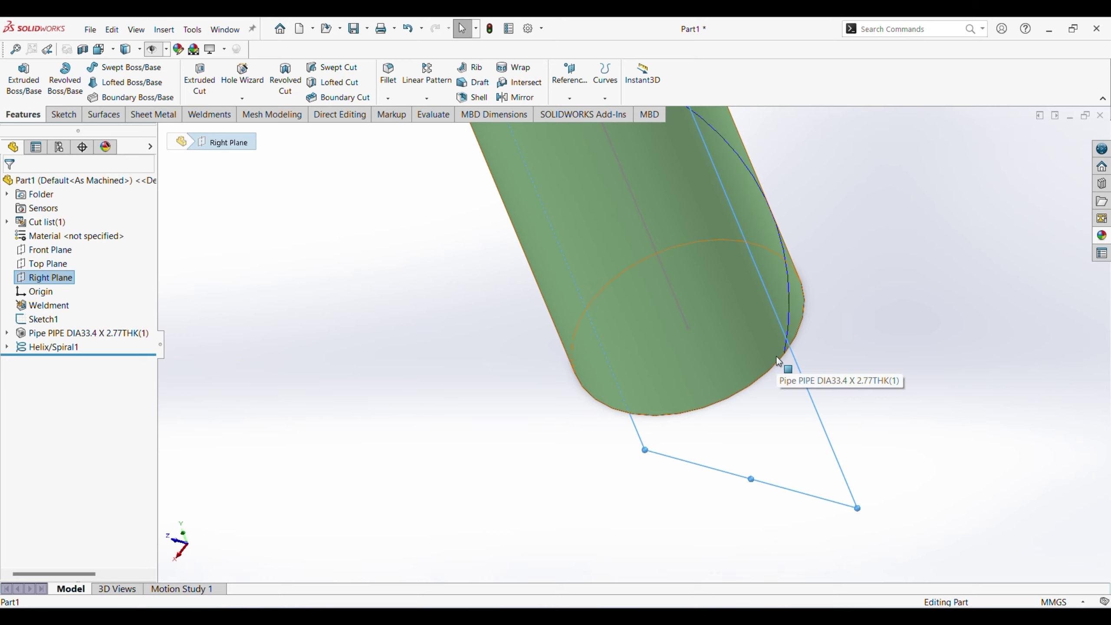
{"action": "left_click", "coordinate": [64, 115]}
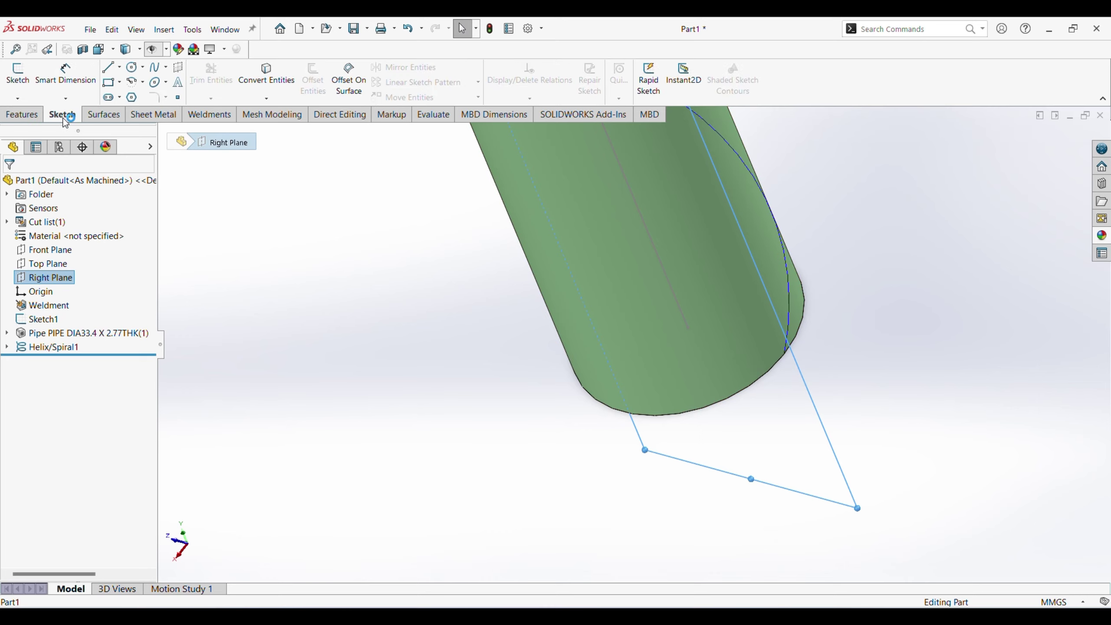
{"action": "left_click", "coordinate": [21, 81]}
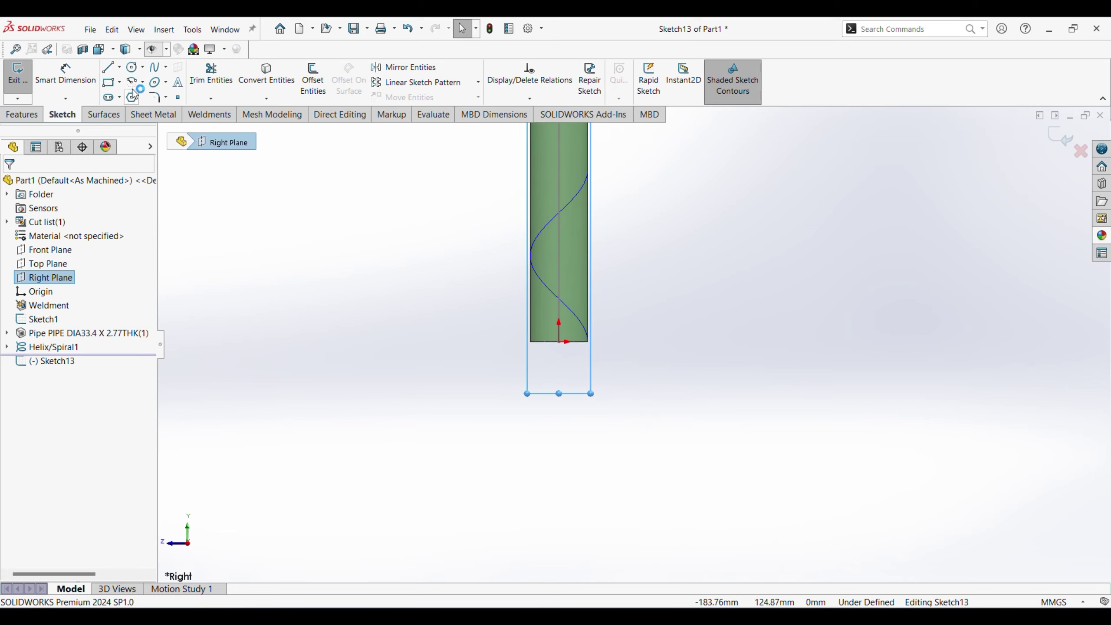
{"action": "left_click", "coordinate": [109, 82]}
{"action": "scroll", "coordinate": [588, 339], "scroll_direction": "down", "scroll_amount": 5}
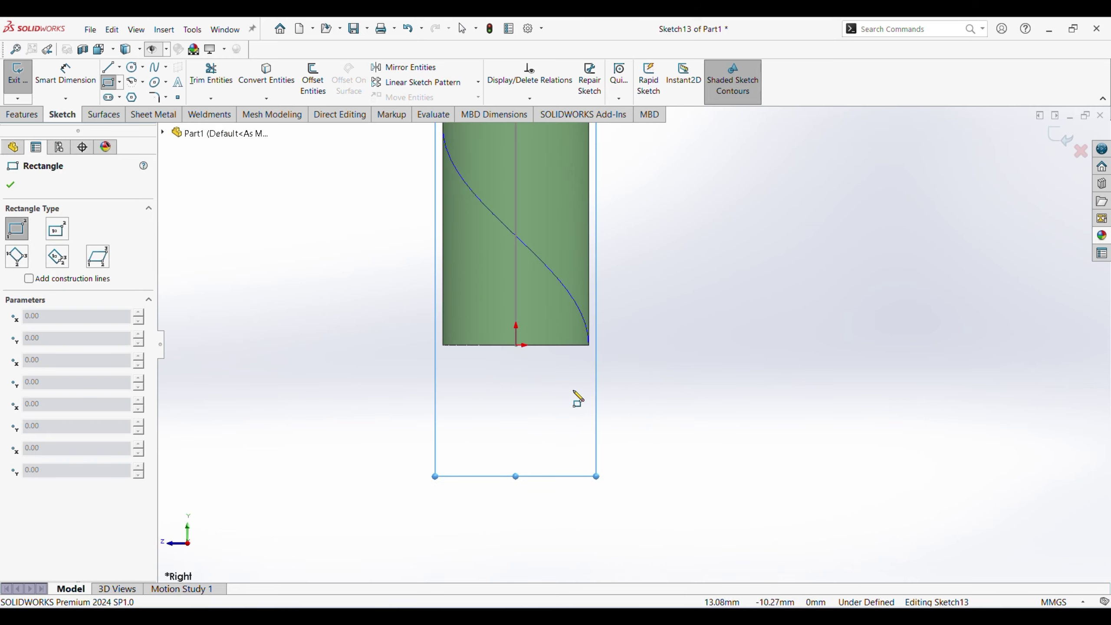
{"action": "scroll", "coordinate": [577, 398], "scroll_direction": "down", "scroll_amount": 1}
{"action": "left_click", "coordinate": [597, 334]}
{"action": "left_click", "coordinate": [755, 306]}
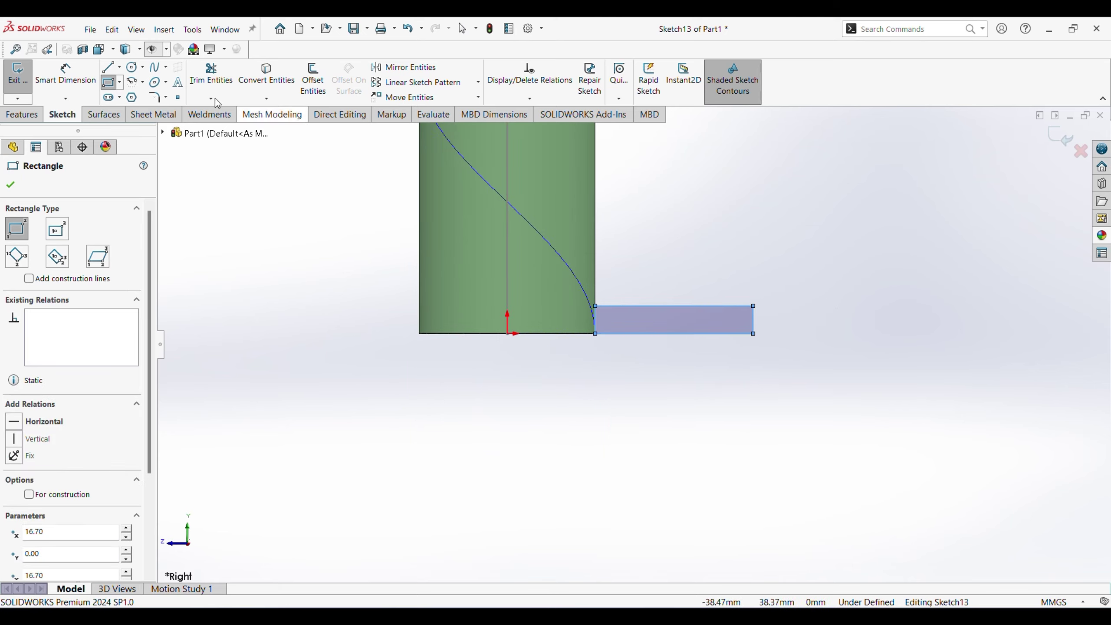
Dimension the rectangle 30 mm wide and 3 mm high, and exit the sketch.
{"action": "left_click", "coordinate": [65, 75]}
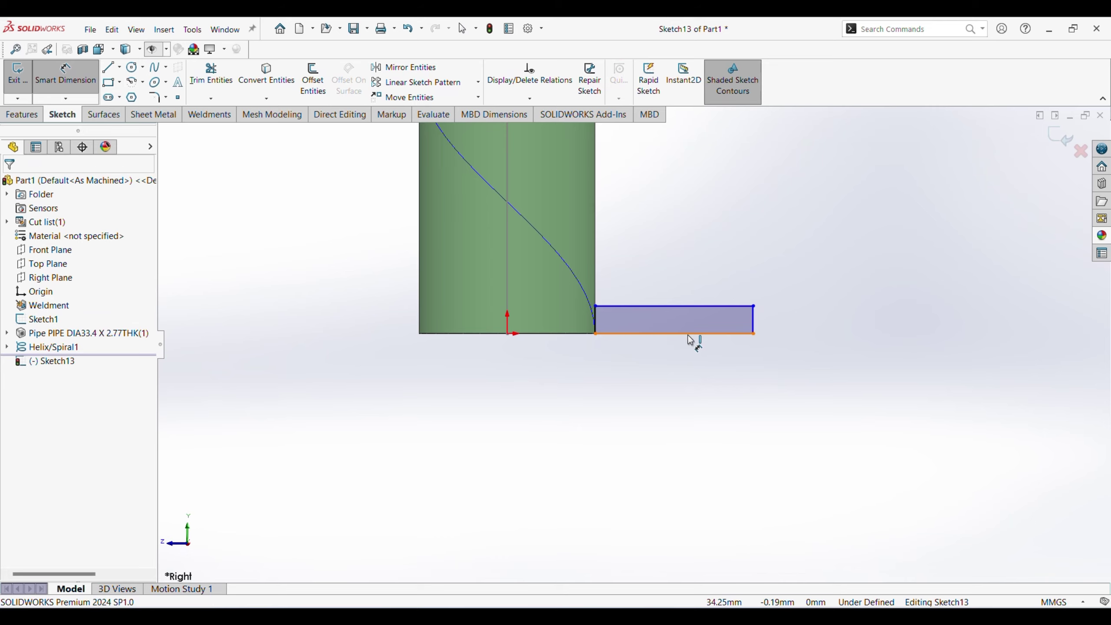
{"action": "left_click", "coordinate": [693, 336]}
{"action": "left_click", "coordinate": [682, 387]}
{"action": "type", "text": "30"}
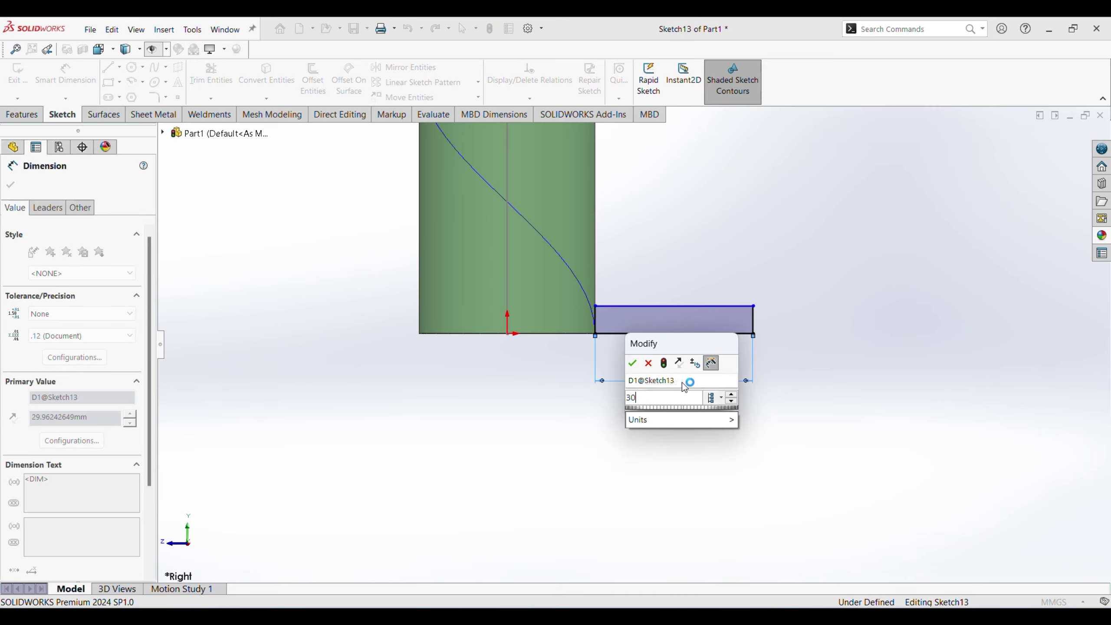
{"action": "key", "text": "Return"}
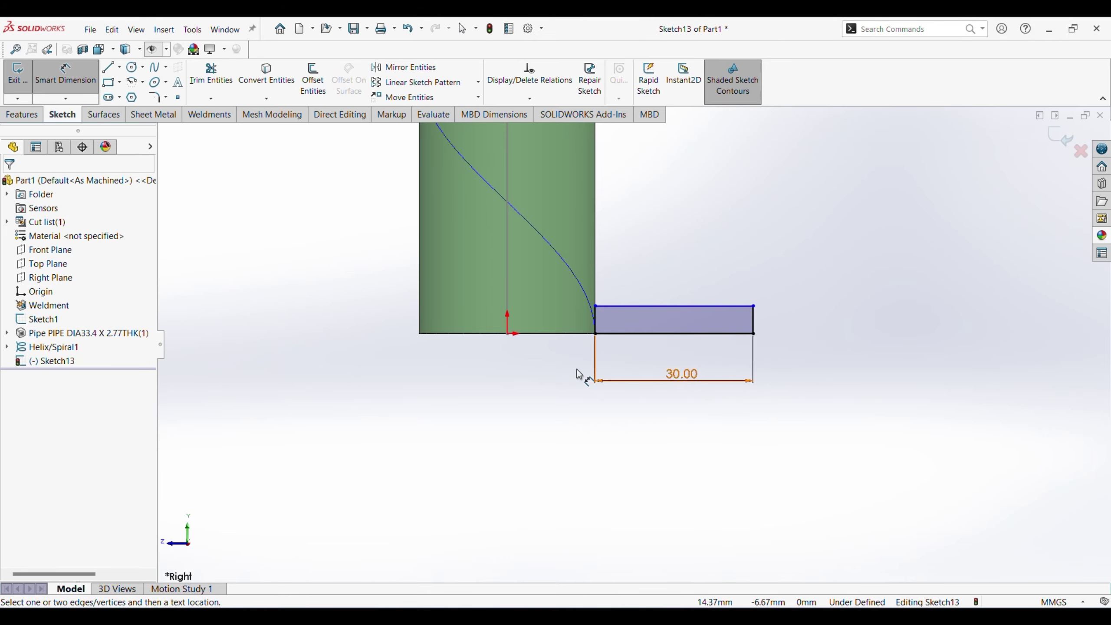
{"action": "left_click", "coordinate": [754, 321]}
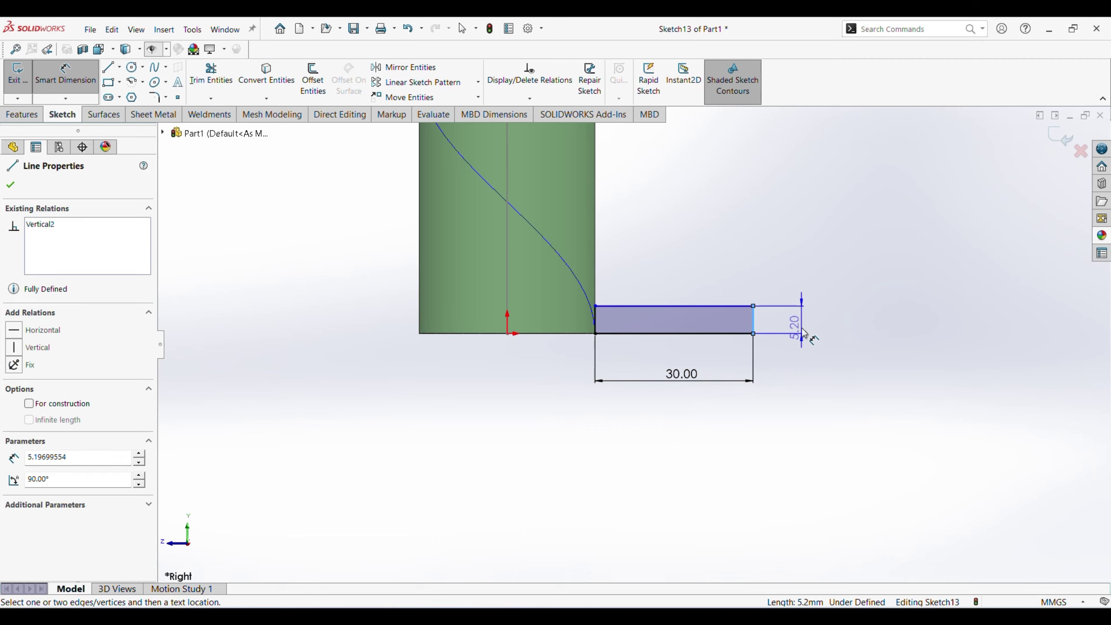
{"action": "left_click", "coordinate": [802, 354]}
{"action": "type", "text": "3"}
{"action": "key", "text": "Return"}
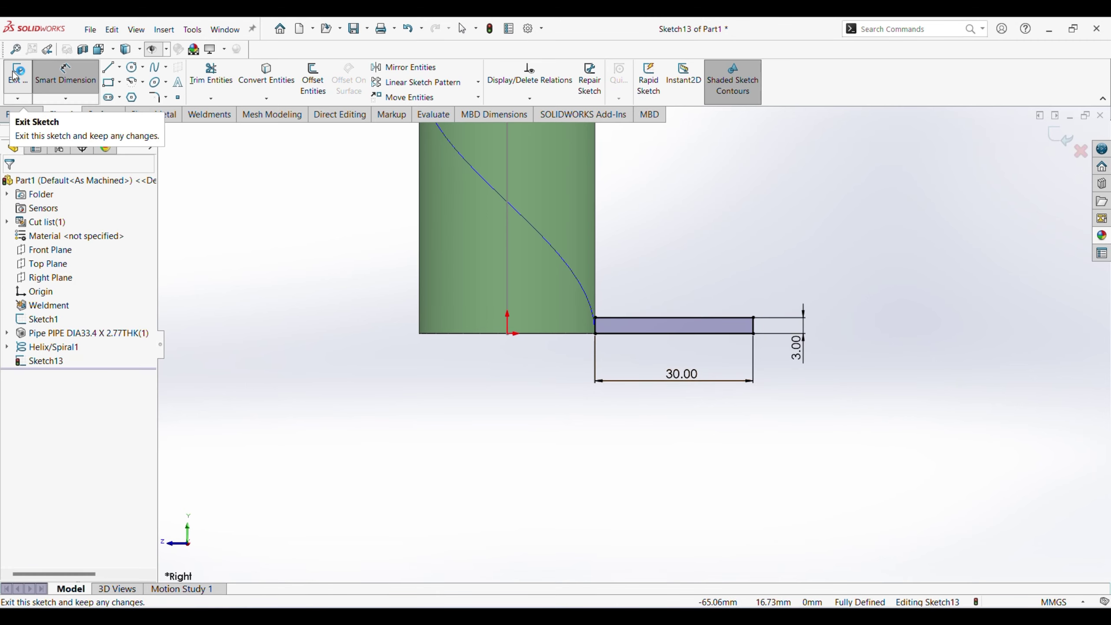
{"action": "left_click", "coordinate": [16, 75]}
Create a Swept Boss/Base using the 30 x 3 mm rectangle as profile and the helix around the pipe as path.
{"action": "scroll", "coordinate": [637, 378], "scroll_direction": "down", "scroll_amount": 4}
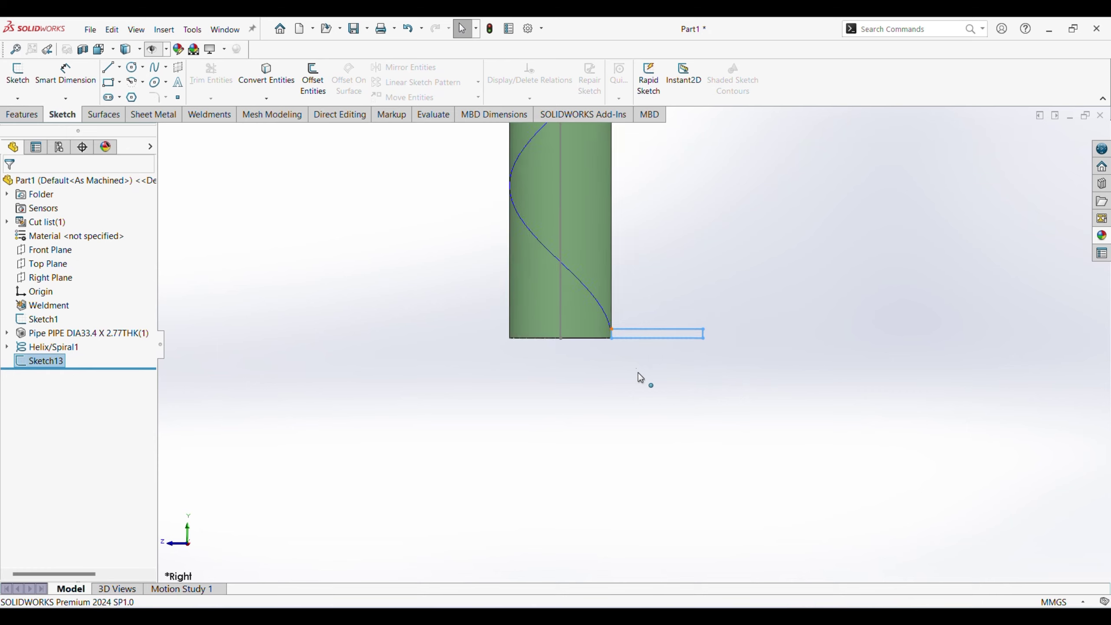
{"action": "left_click", "coordinate": [27, 114]}
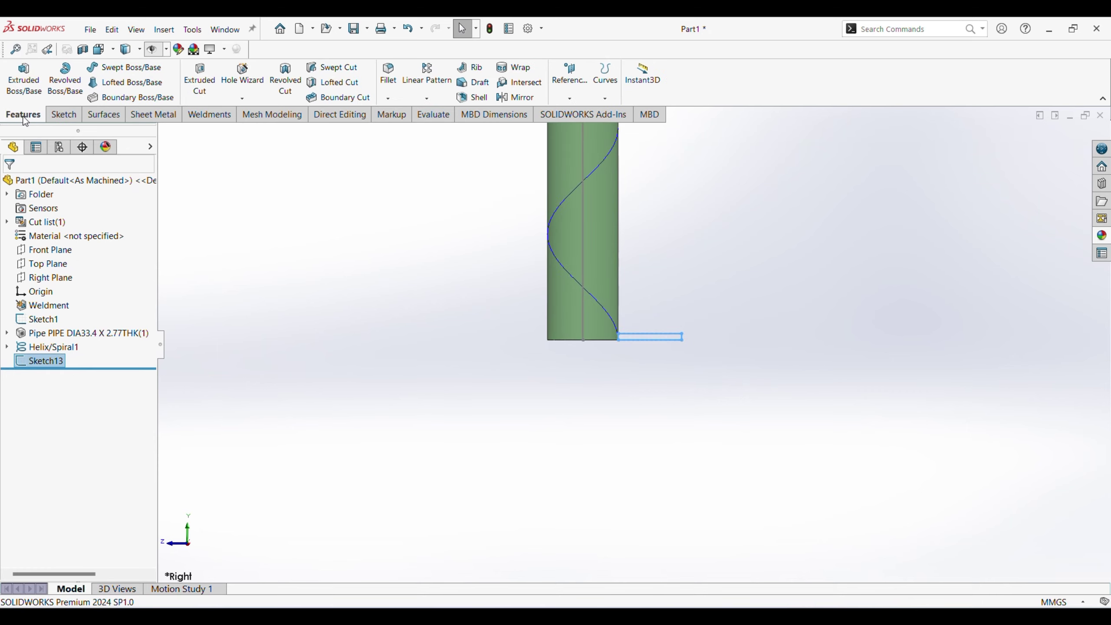
{"action": "left_click", "coordinate": [124, 69]}
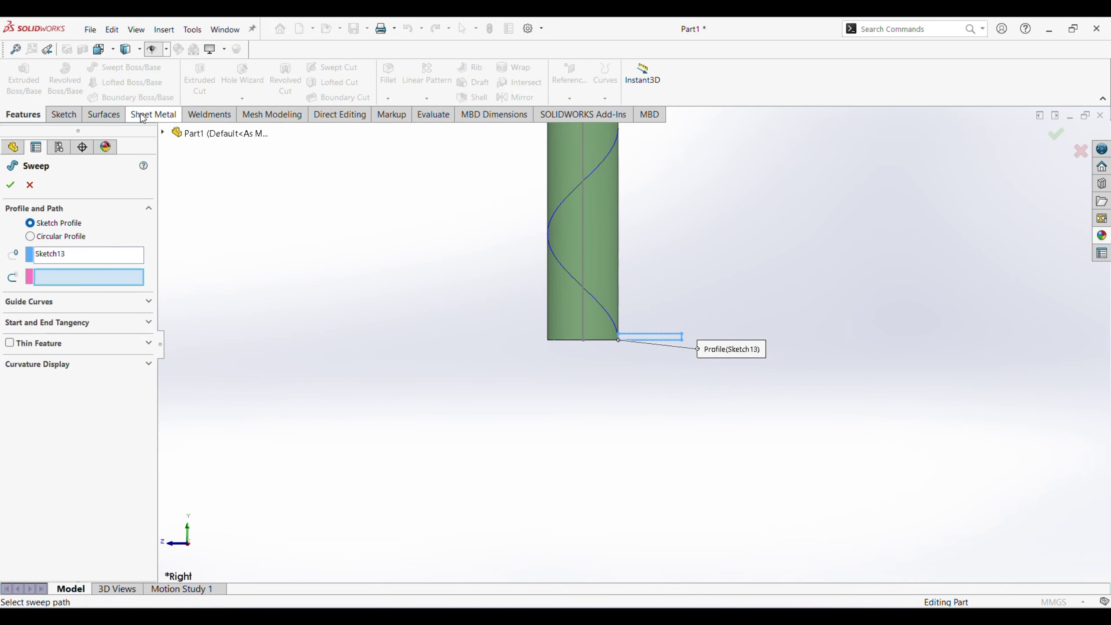
{"action": "middle_click_drag", "start_coordinate": [670, 293], "coordinate": [568, 315]}
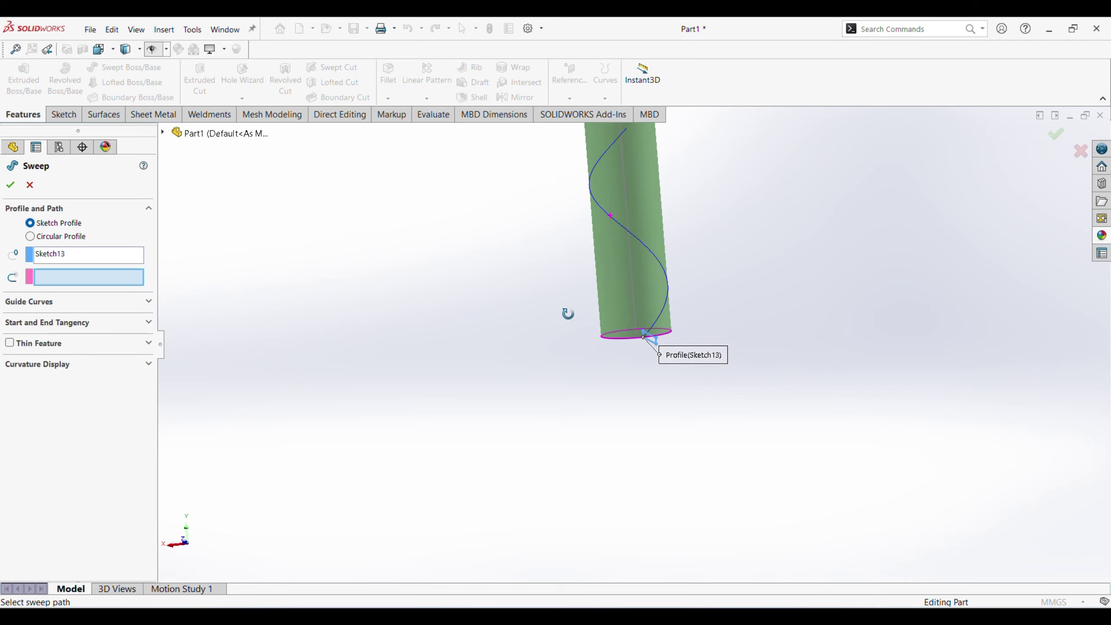
{"action": "left_click", "coordinate": [663, 318]}
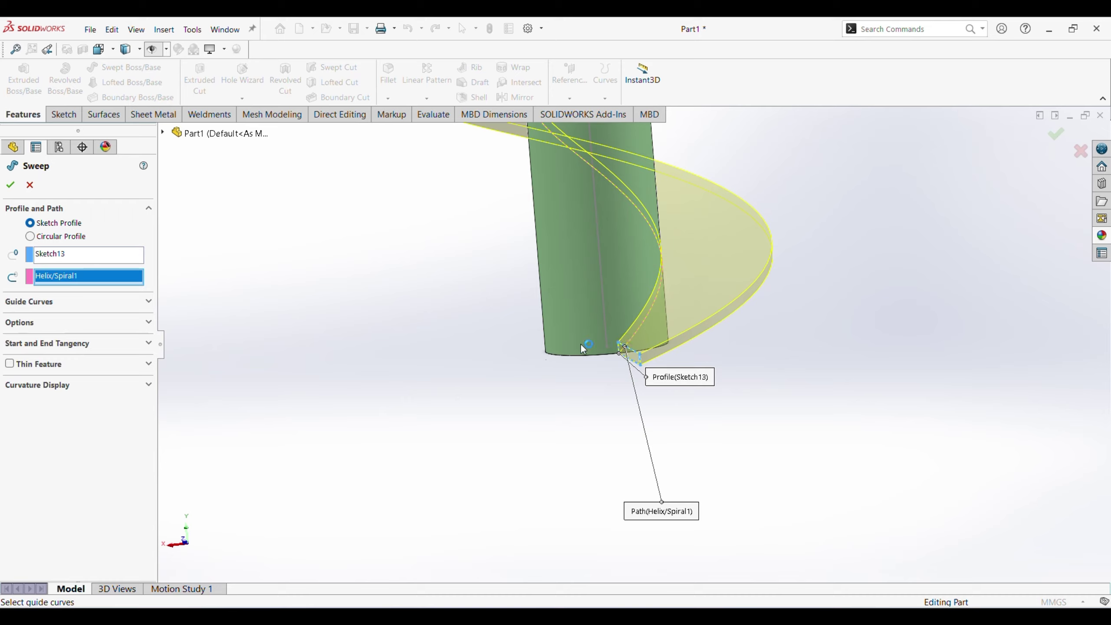
{"action": "mouse_move", "coordinate": [632, 364]}
{"action": "middle_mouse_down"}
{"action": "mouse_move", "coordinate": [686, 313]}
{"action": "mouse_move", "coordinate": [611, 321]}
{"action": "mouse_move", "coordinate": [687, 296]}
{"action": "mouse_move", "coordinate": [620, 316]}
{"action": "middle_mouse_up"}
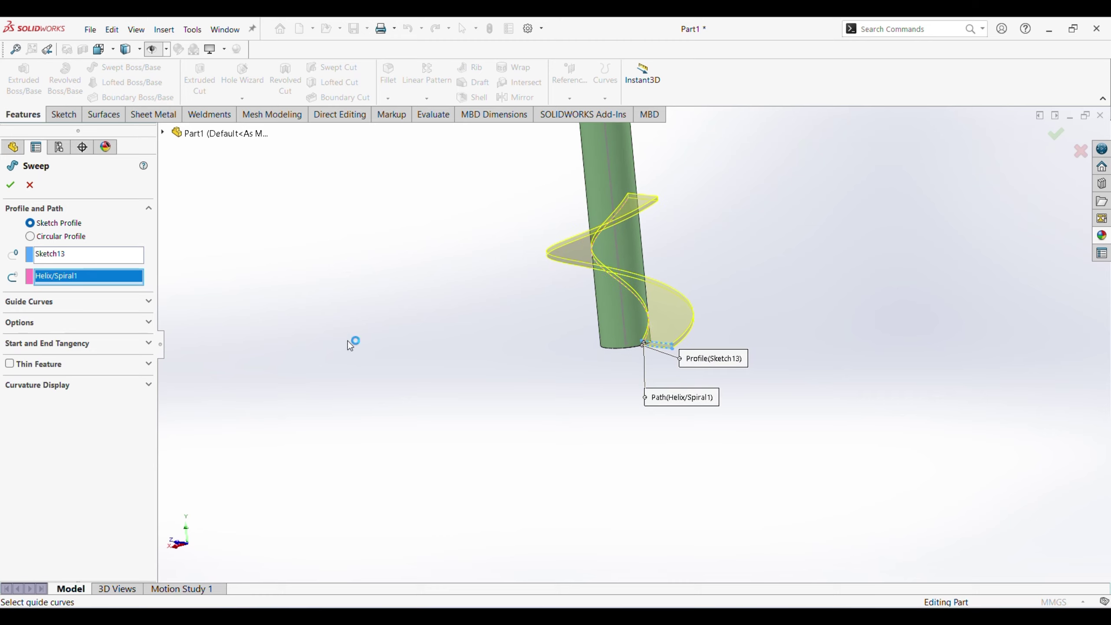
{"action": "left_click", "coordinate": [13, 189]}
Examine the swept helical blade around the pipe's lower end from several angles and in isometric view.
{"action": "middle_click_drag", "start_coordinate": [531, 365], "coordinate": [632, 406]}
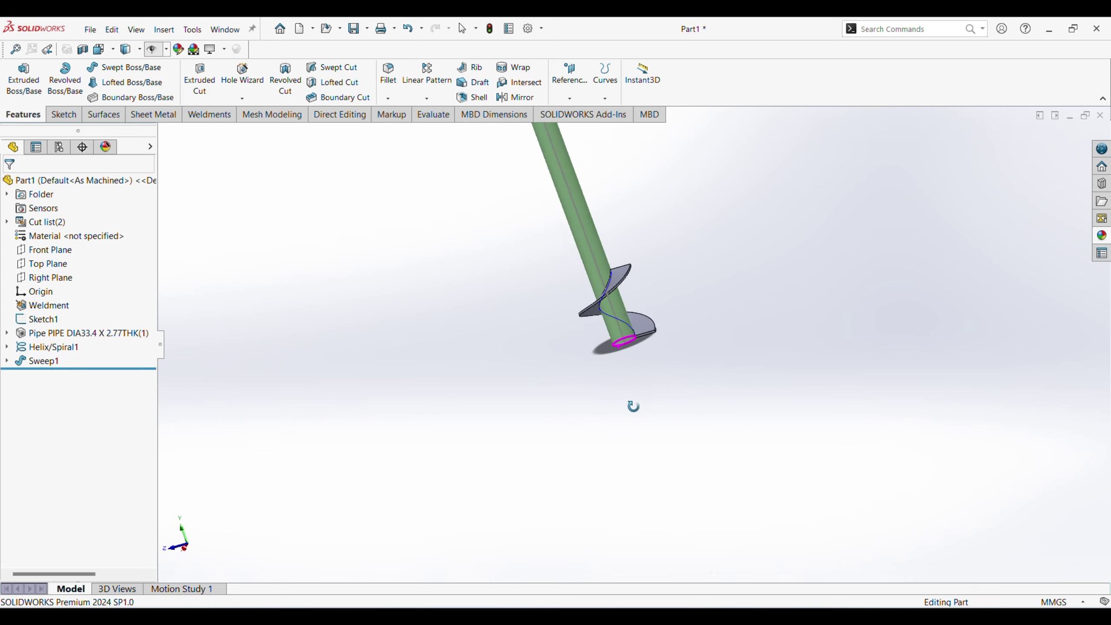
{"action": "middle_click_drag", "start_coordinate": [590, 288], "coordinate": [631, 286]}
{"action": "scroll", "coordinate": [631, 286], "scroll_direction": "down", "scroll_amount": 5}
{"action": "scroll", "coordinate": [676, 396], "scroll_direction": "up", "scroll_amount": 2}
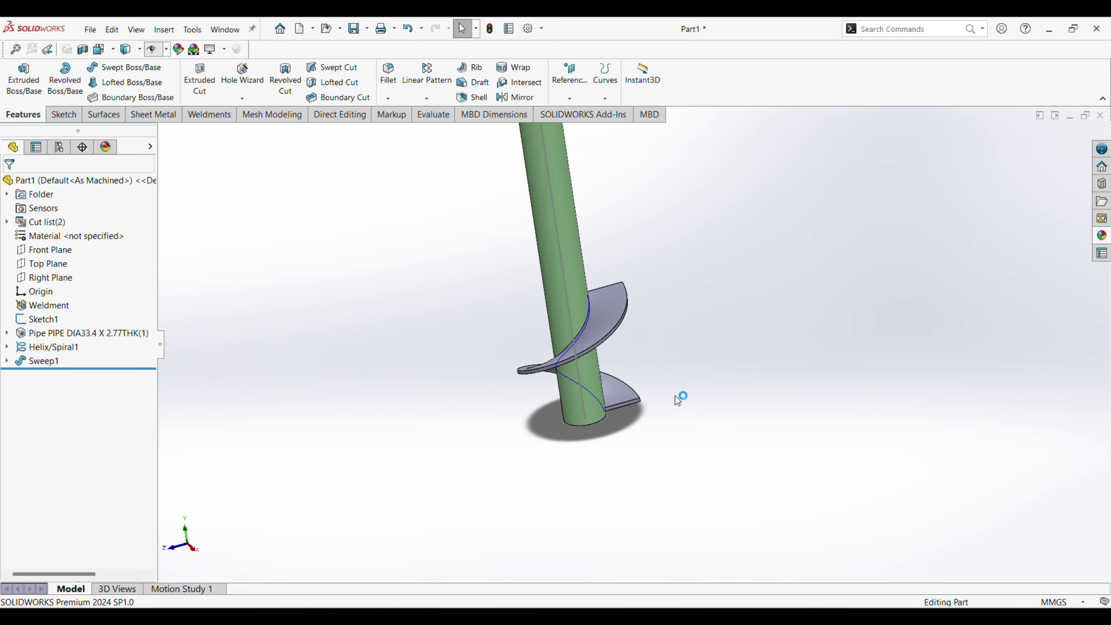
{"action": "middle_click_drag", "start_coordinate": [675, 396], "coordinate": [620, 449]}
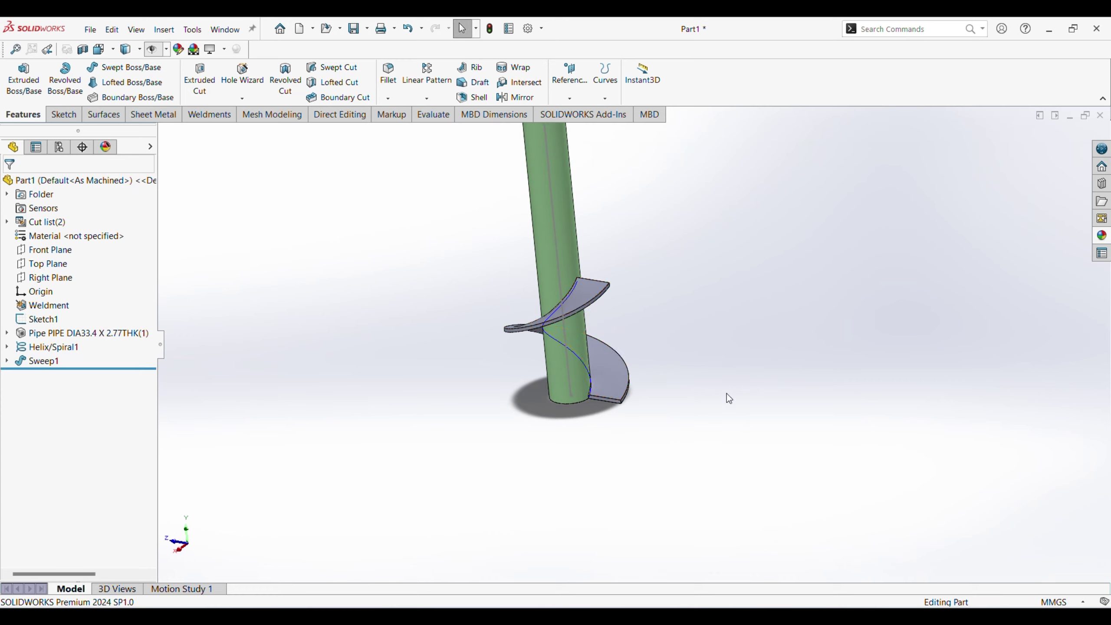
{"action": "key", "text": "ctrl+7"}
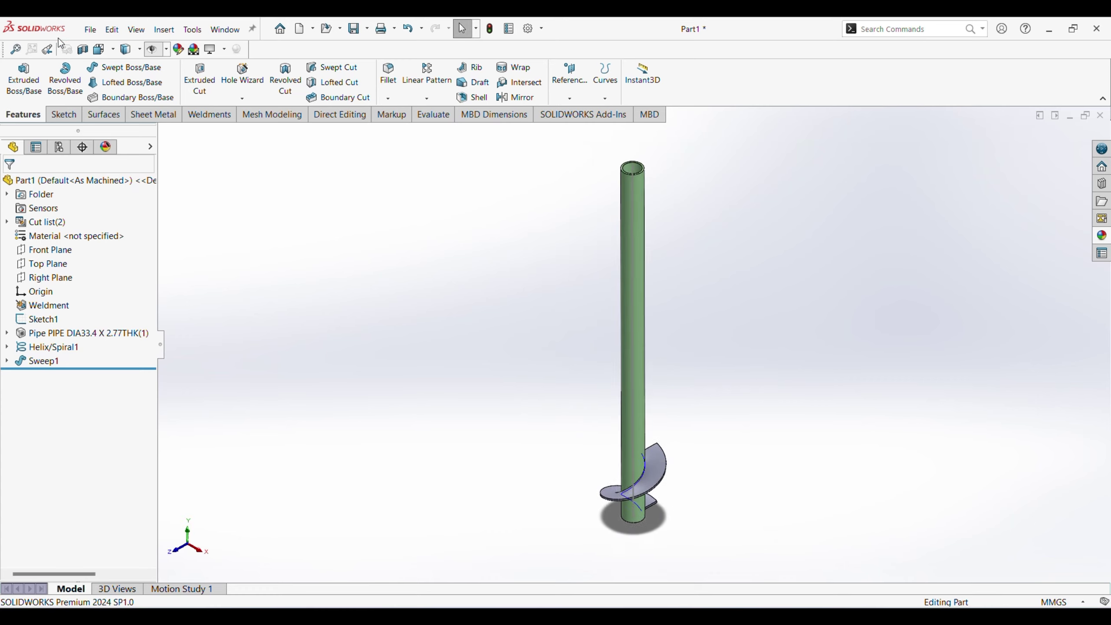
{"action": "left_click", "coordinate": [149, 115]}
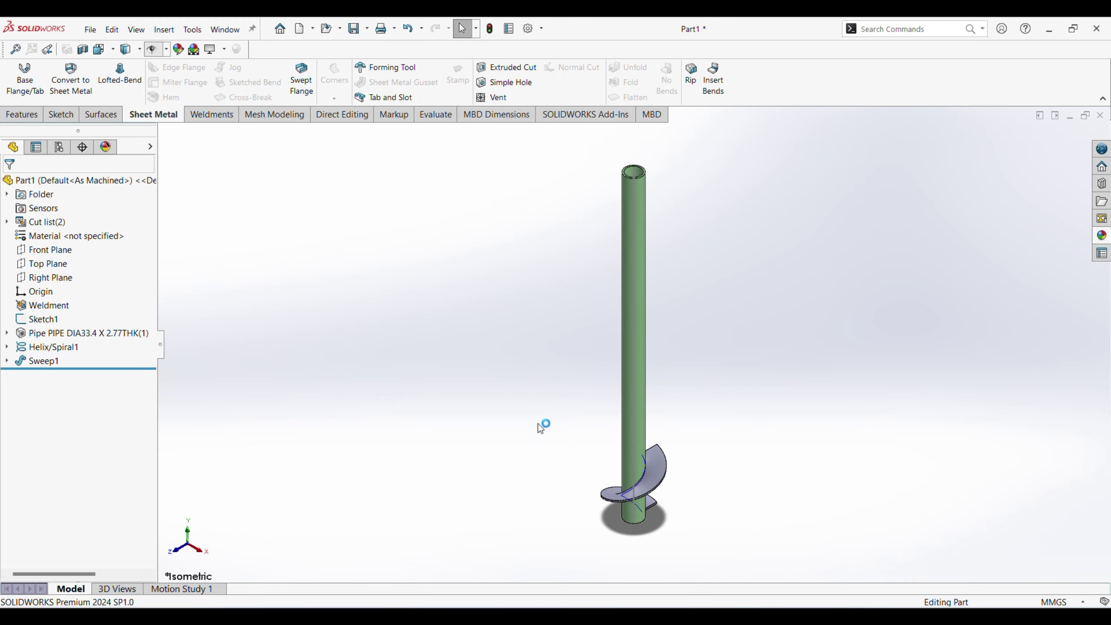
{"action": "mouse_move", "coordinate": [716, 498]}
{"action": "middle_mouse_down"}
{"action": "mouse_move", "coordinate": [714, 443]}
{"action": "mouse_move", "coordinate": [713, 492]}
{"action": "middle_mouse_up"}
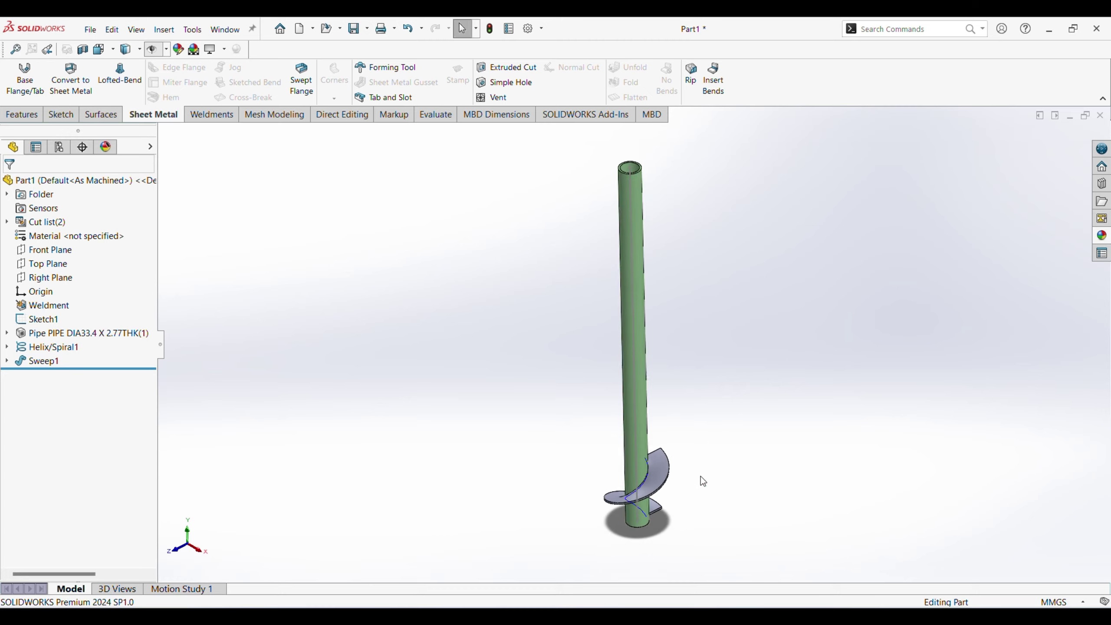
{"action": "key", "text": "ctrl+7"}
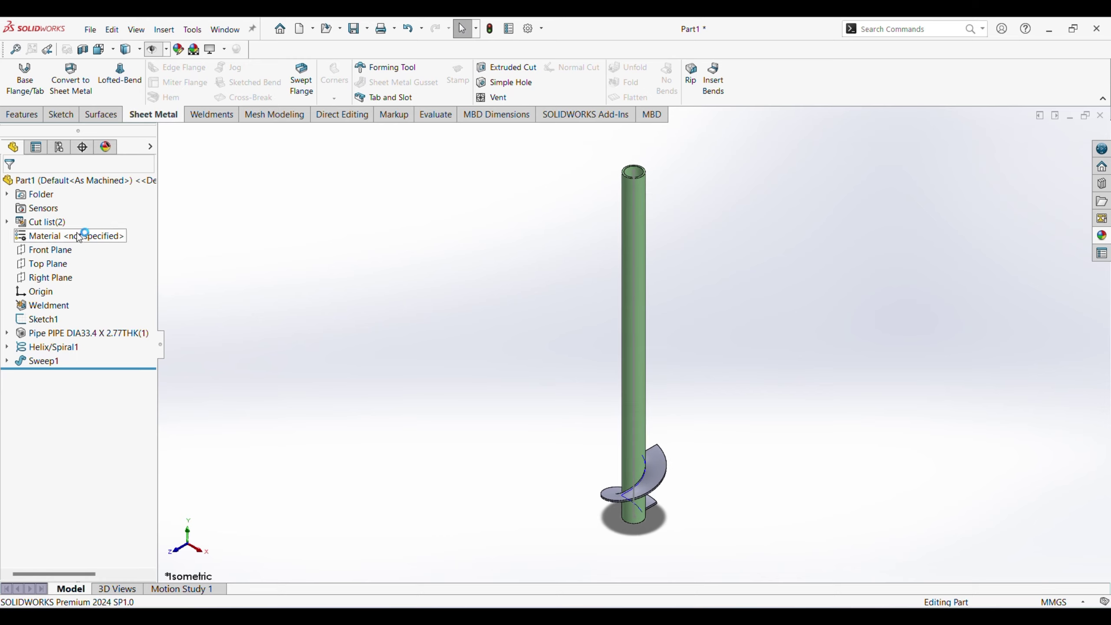
Convert the helical blade's upper outer edge into a curve in a new 3D sketch, and exit the sketch.
{"action": "left_click", "coordinate": [68, 116]}
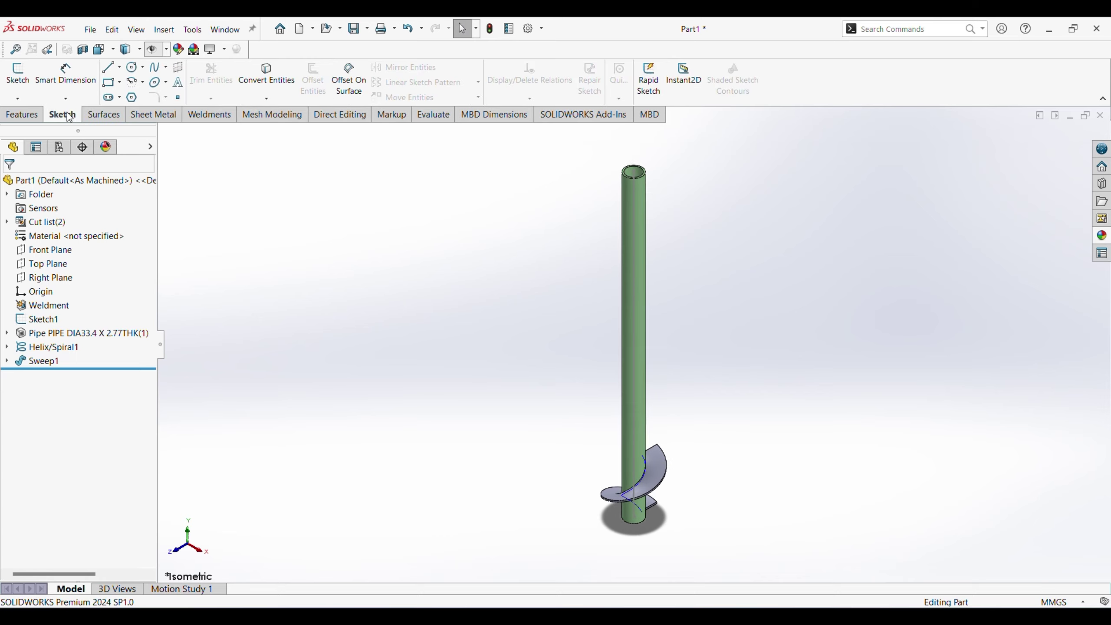
{"action": "left_click", "coordinate": [17, 98]}
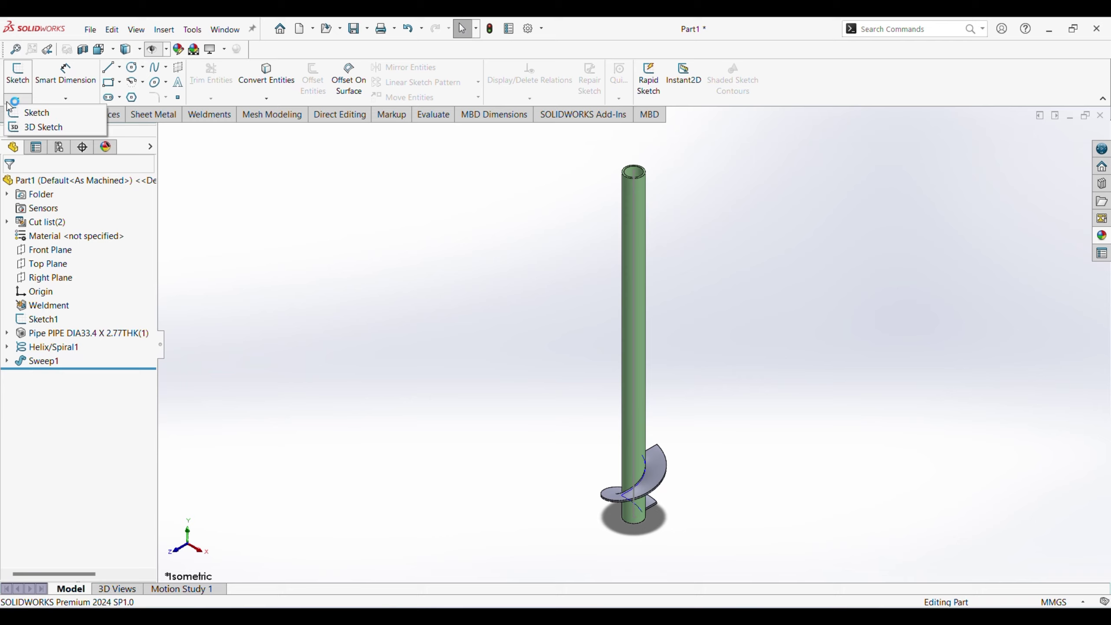
{"action": "left_click", "coordinate": [36, 128]}
{"action": "scroll", "coordinate": [764, 429], "scroll_direction": "up", "scroll_amount": 3}
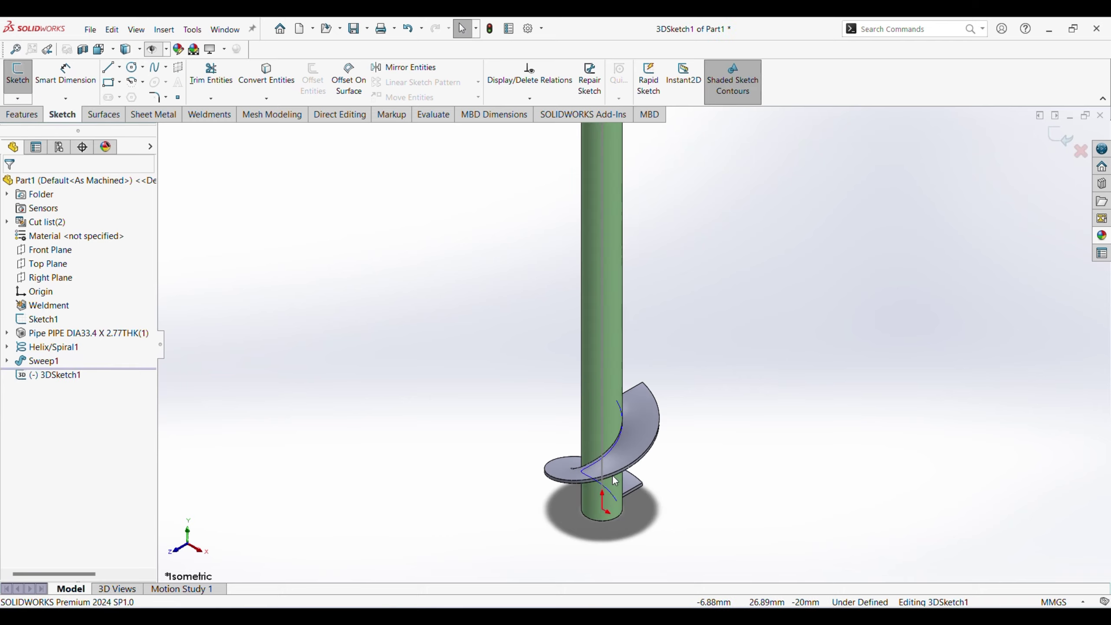
{"action": "mouse_move", "coordinate": [764, 429]}
{"action": "middle_mouse_down"}
{"action": "mouse_move", "coordinate": [627, 451]}
{"action": "mouse_move", "coordinate": [552, 491]}
{"action": "middle_mouse_up"}
{"action": "scroll", "coordinate": [627, 480], "scroll_direction": "up", "scroll_amount": 5}
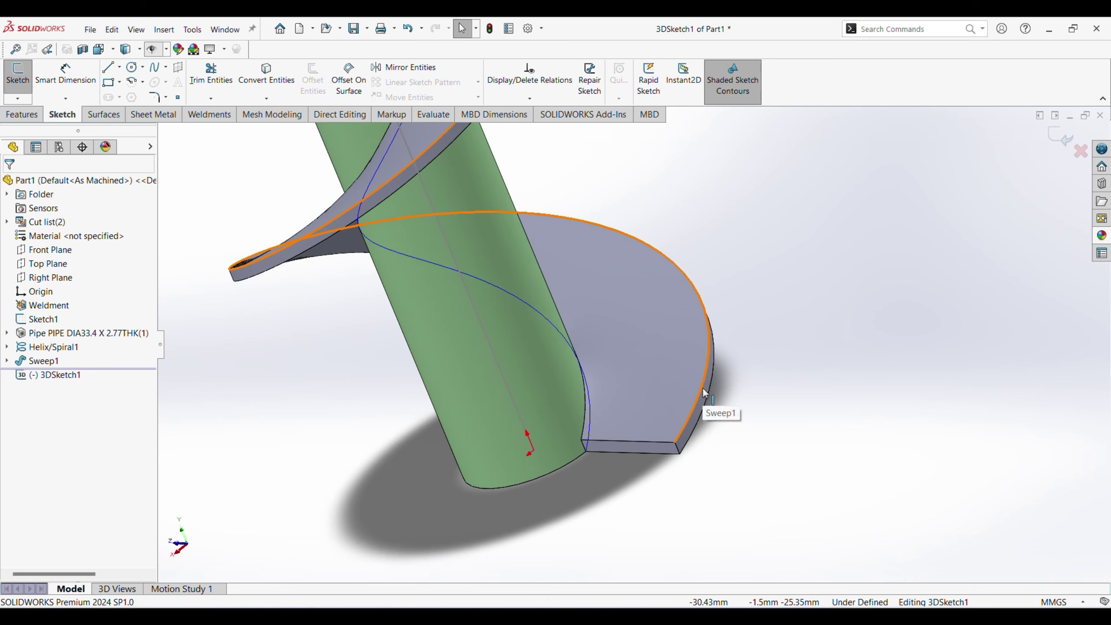
{"action": "left_click", "coordinate": [702, 387]}
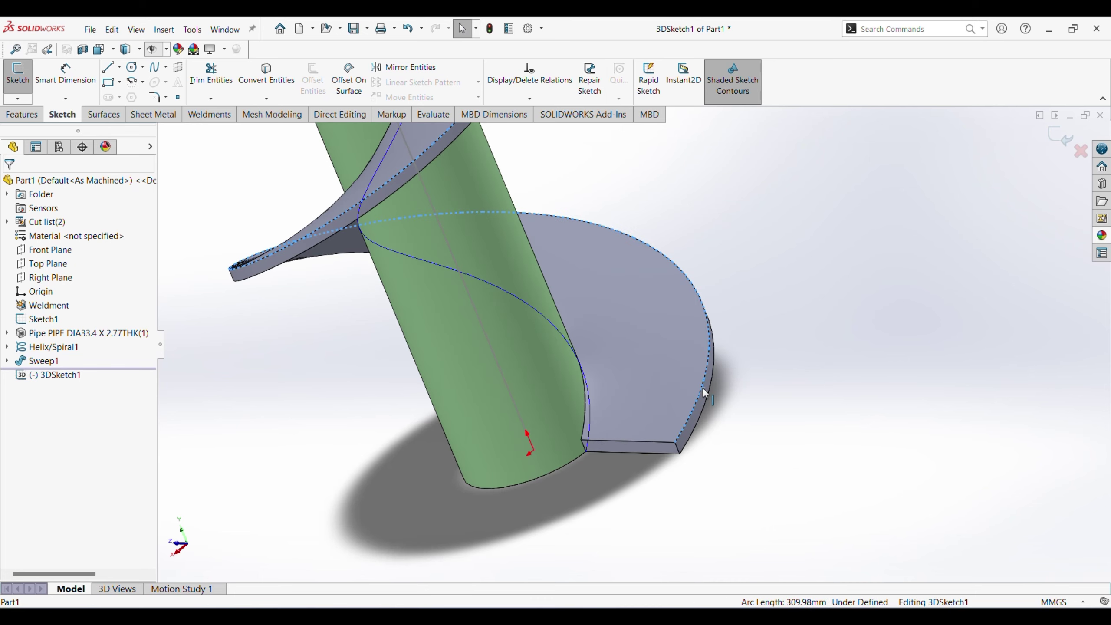
{"action": "scroll", "coordinate": [713, 337], "scroll_direction": "down", "scroll_amount": 1}
{"action": "scroll", "coordinate": [655, 327], "scroll_direction": "down", "scroll_amount": 2}
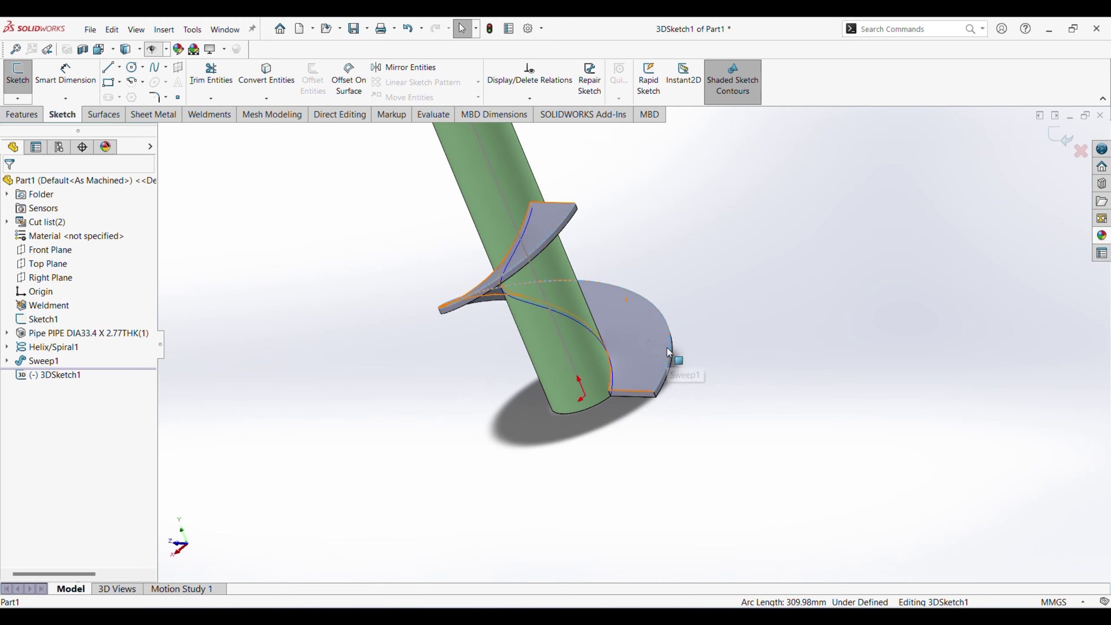
{"action": "left_click", "coordinate": [266, 80]}
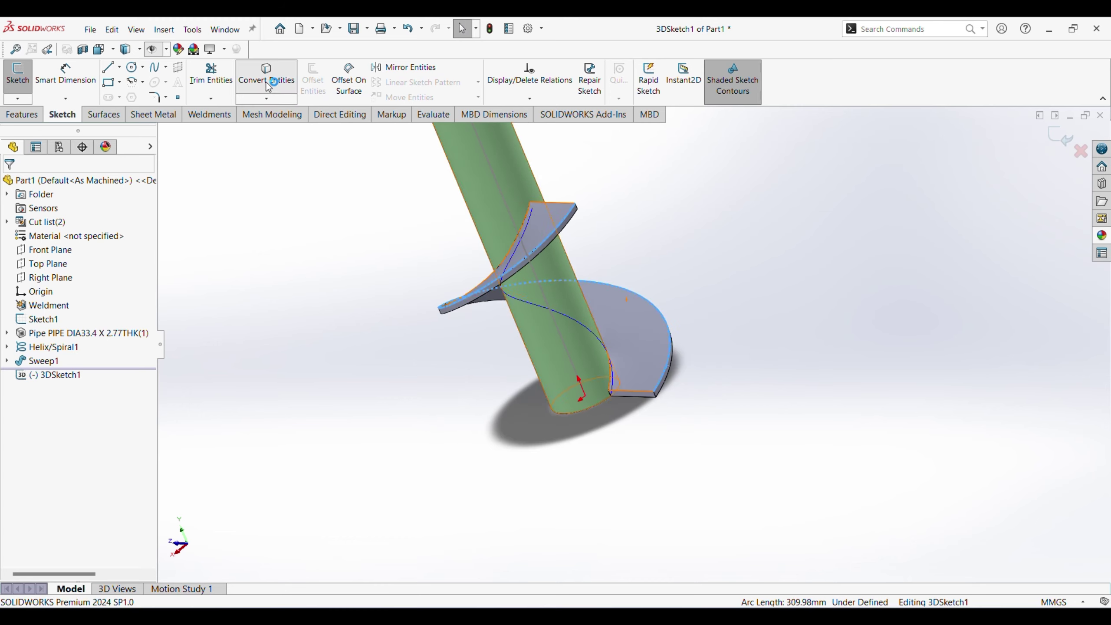
{"action": "left_click", "coordinate": [1057, 134]}
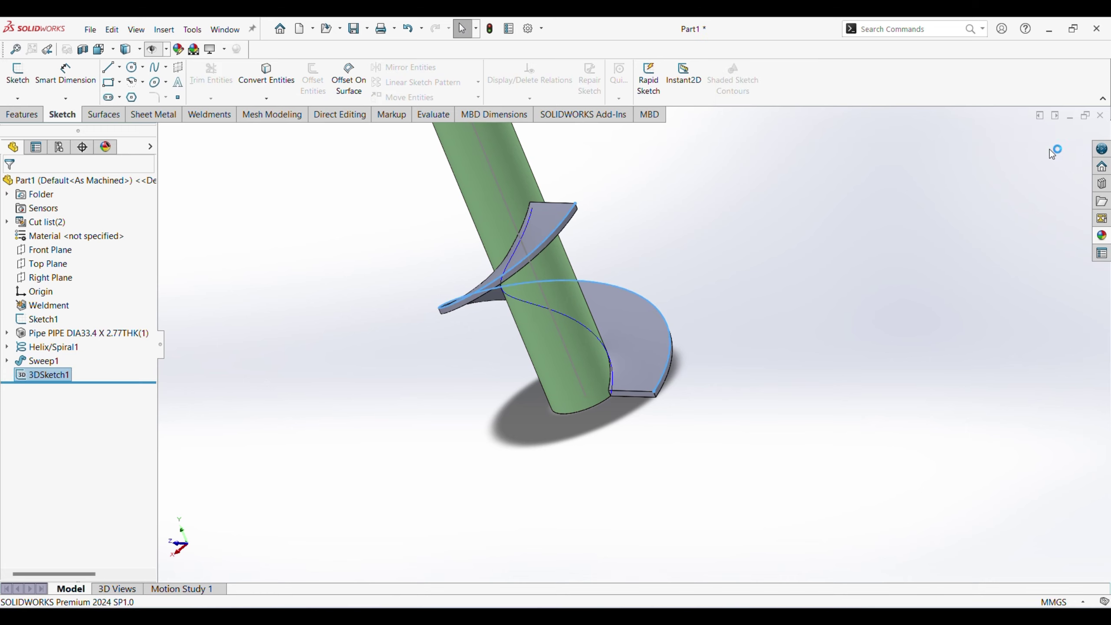
Convert the blade's upper inner edge along the pipe into a curve in a new 3D sketch, and exit the sketch.
{"action": "left_click", "coordinate": [27, 101]}
{"action": "left_click", "coordinate": [44, 128]}
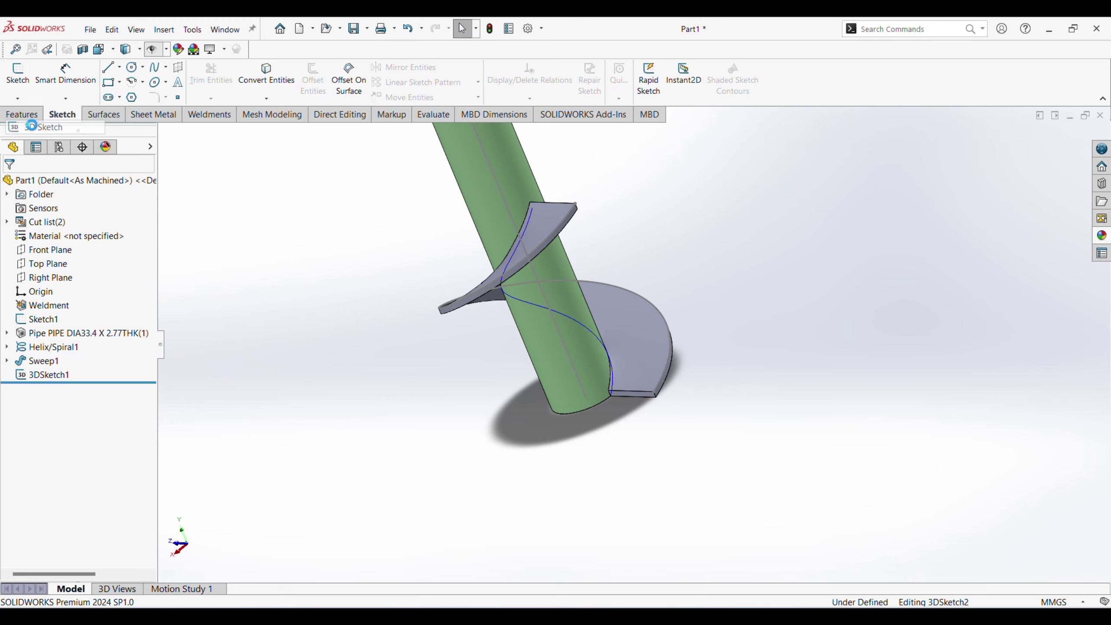
{"action": "scroll", "coordinate": [606, 330], "scroll_direction": "down", "scroll_amount": 3}
{"action": "scroll", "coordinate": [623, 370], "scroll_direction": "down", "scroll_amount": 3}
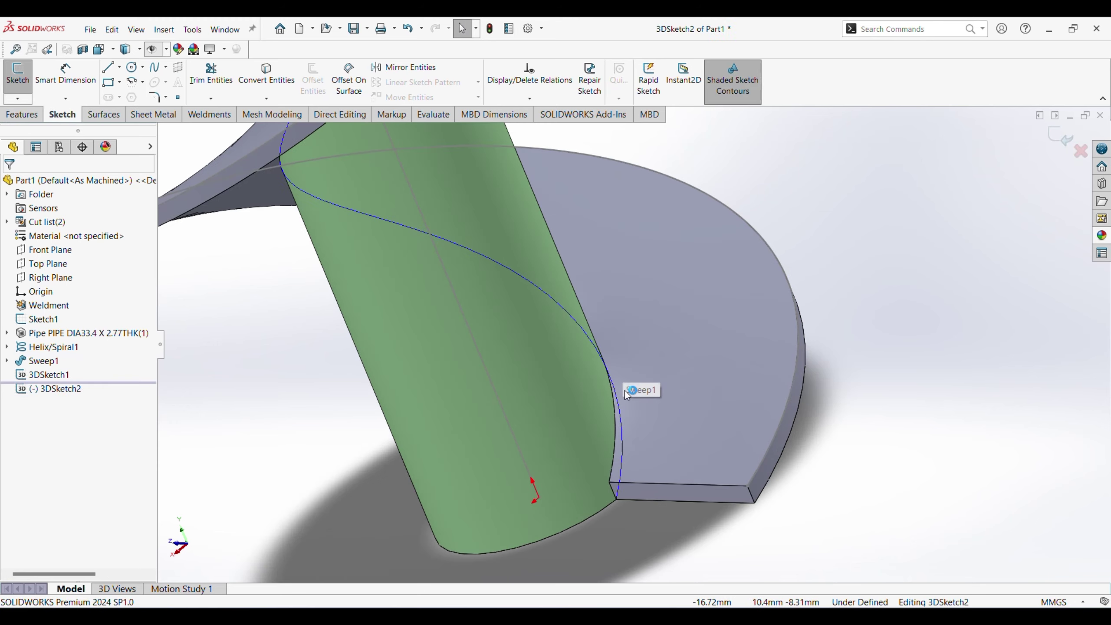
{"action": "scroll", "coordinate": [644, 443], "scroll_direction": "up", "scroll_amount": 3}
{"action": "middle_click_drag", "start_coordinate": [644, 443], "coordinate": [645, 485]}
{"action": "scroll", "coordinate": [611, 358], "scroll_direction": "down", "scroll_amount": 3}
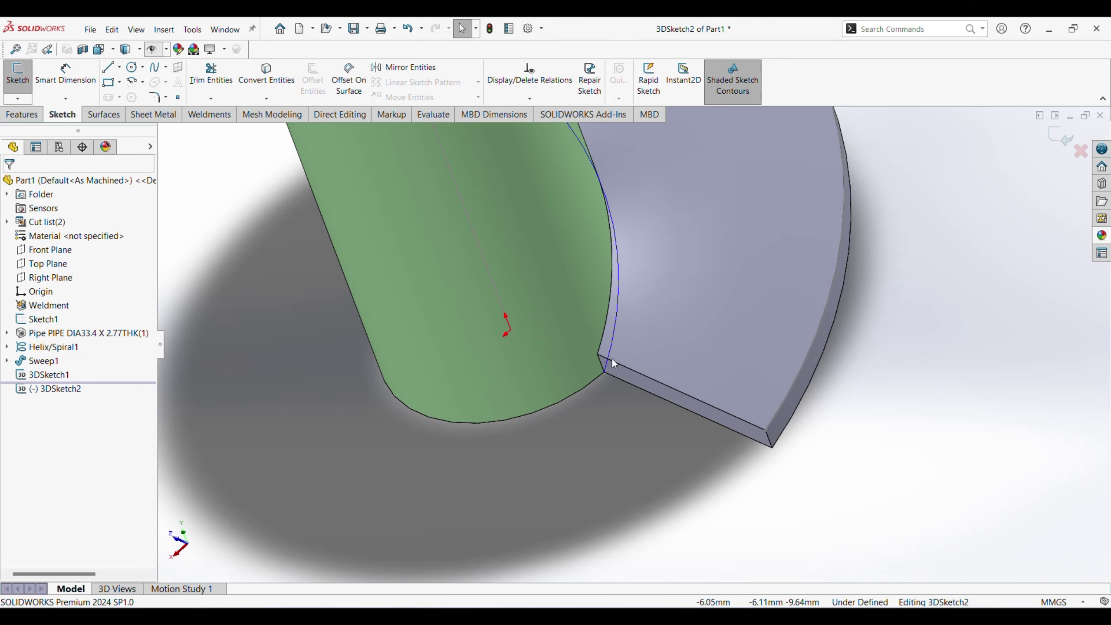
{"action": "left_click", "coordinate": [612, 316]}
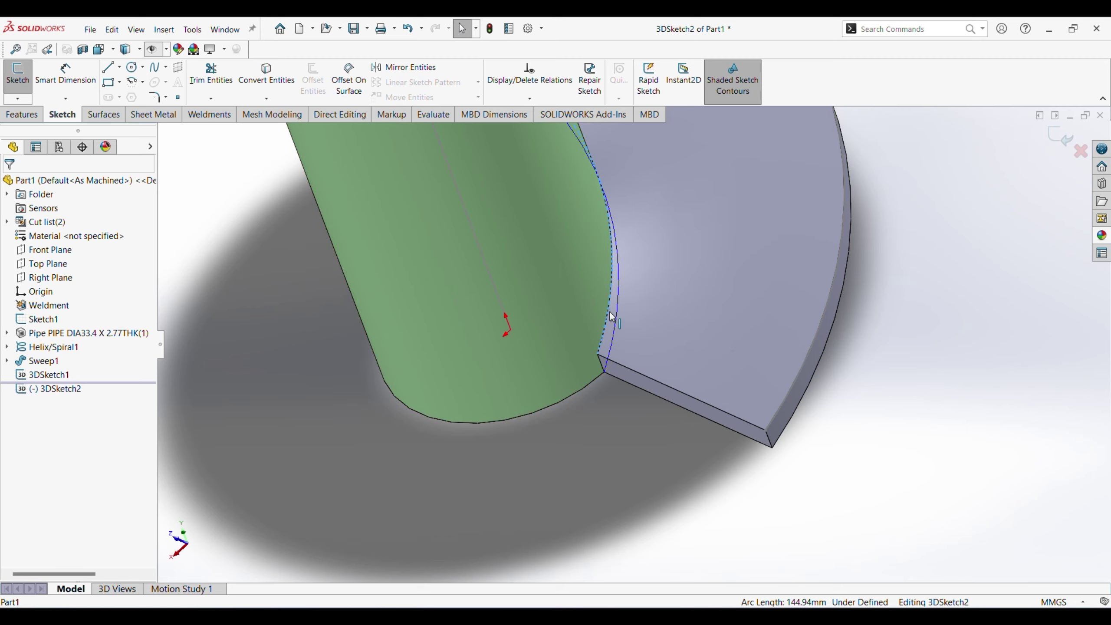
{"action": "left_click", "coordinate": [261, 83]}
{"action": "scroll", "coordinate": [674, 317], "scroll_direction": "up", "scroll_amount": 5}
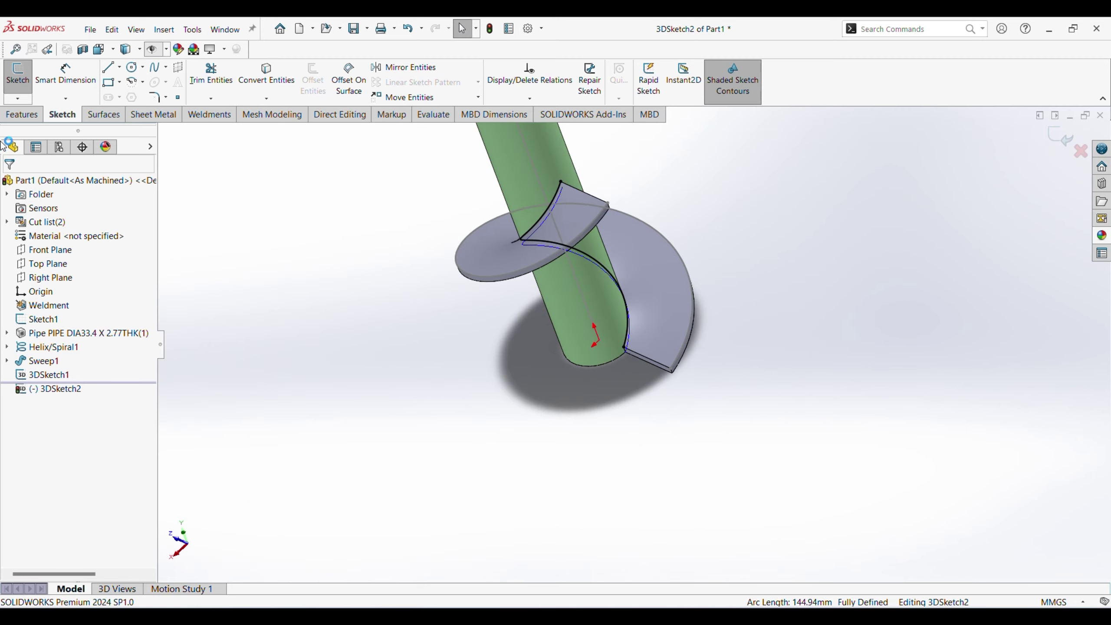
{"action": "left_click", "coordinate": [1054, 139]}
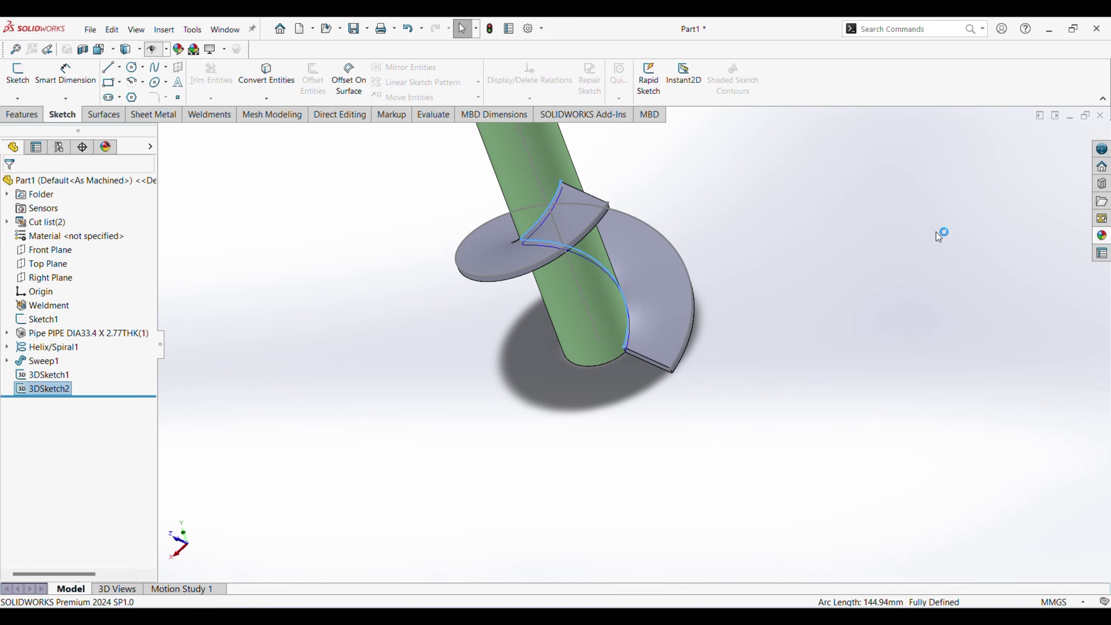
Hide the swept blade body and the helix, keeping the pipe and the two 3D sketch curves visible.
{"action": "mouse_move", "coordinate": [831, 260]}
{"action": "middle_mouse_down"}
{"action": "mouse_move", "coordinate": [553, 387]}
{"action": "mouse_move", "coordinate": [558, 274]}
{"action": "mouse_move", "coordinate": [621, 368]}
{"action": "middle_mouse_up"}
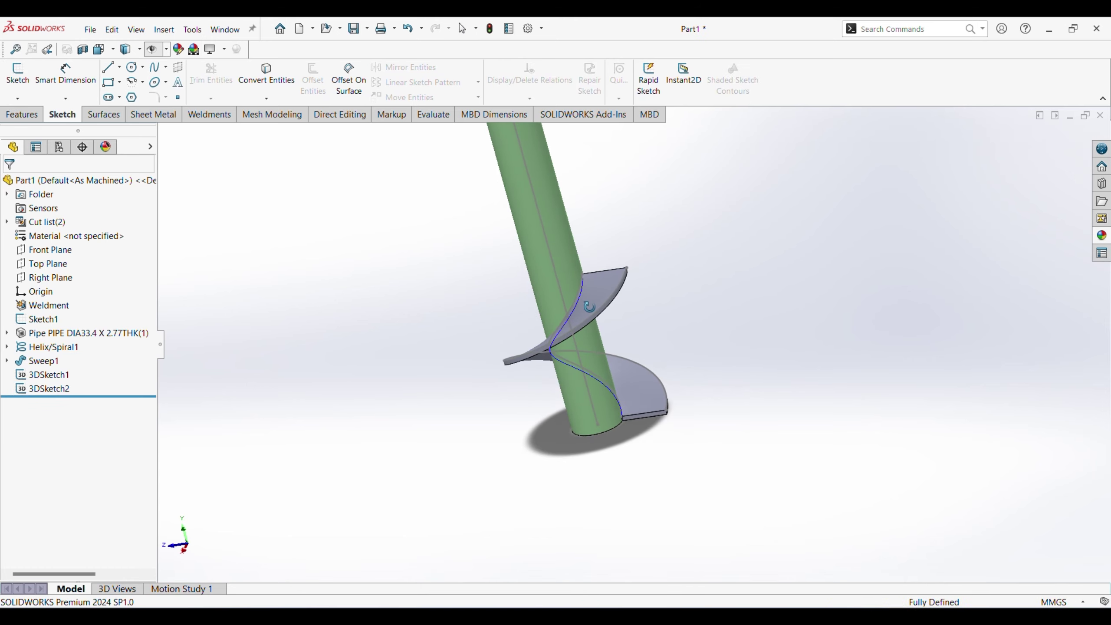
{"action": "left_click", "coordinate": [640, 389]}
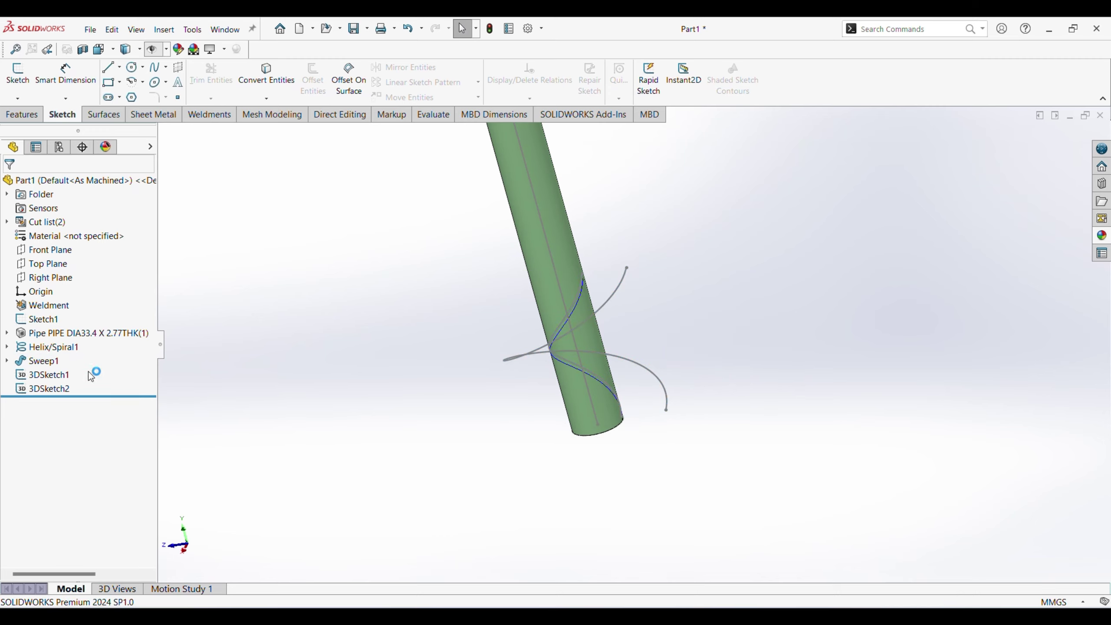
{"action": "left_click", "coordinate": [72, 347]}
{"action": "left_click", "coordinate": [93, 330]}
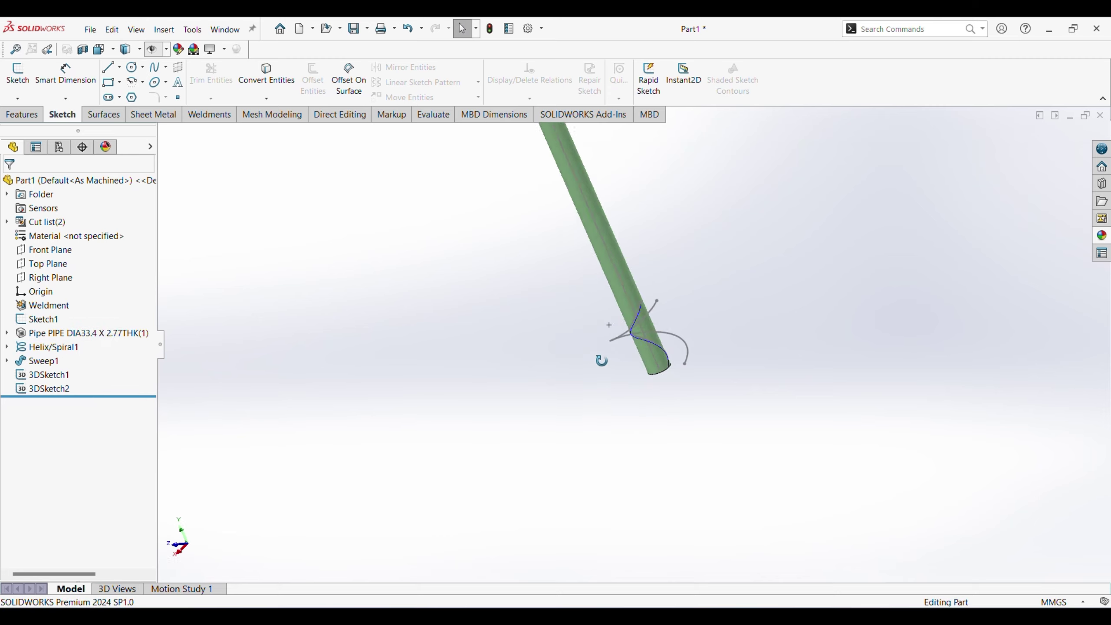
{"action": "left_click", "coordinate": [7, 347]}
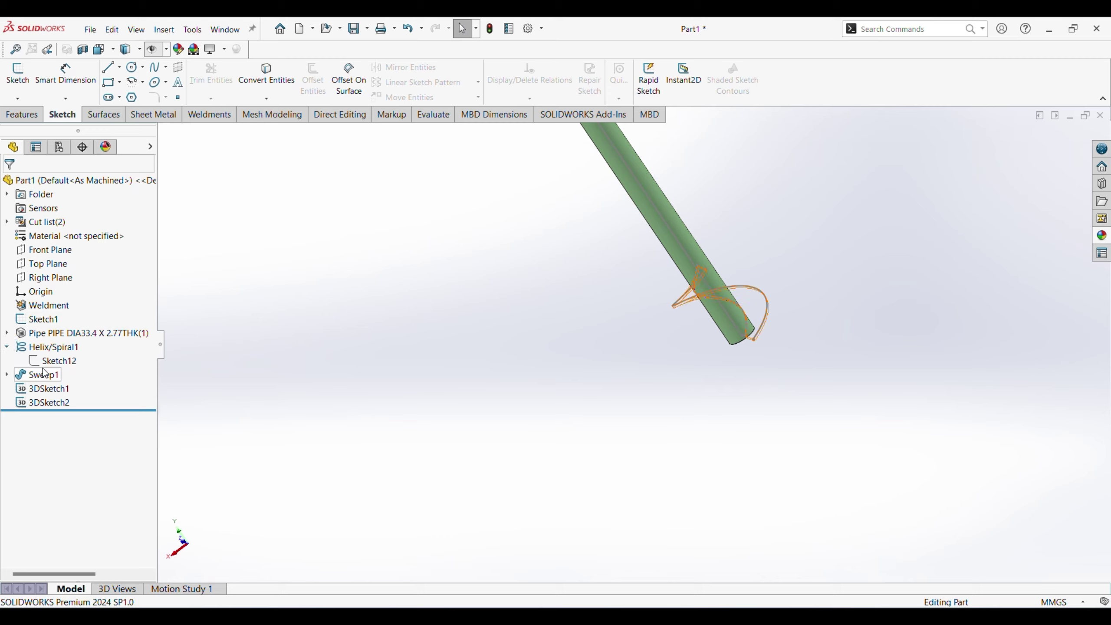
{"action": "left_click", "coordinate": [55, 360]}
{"action": "left_click", "coordinate": [36, 348]}
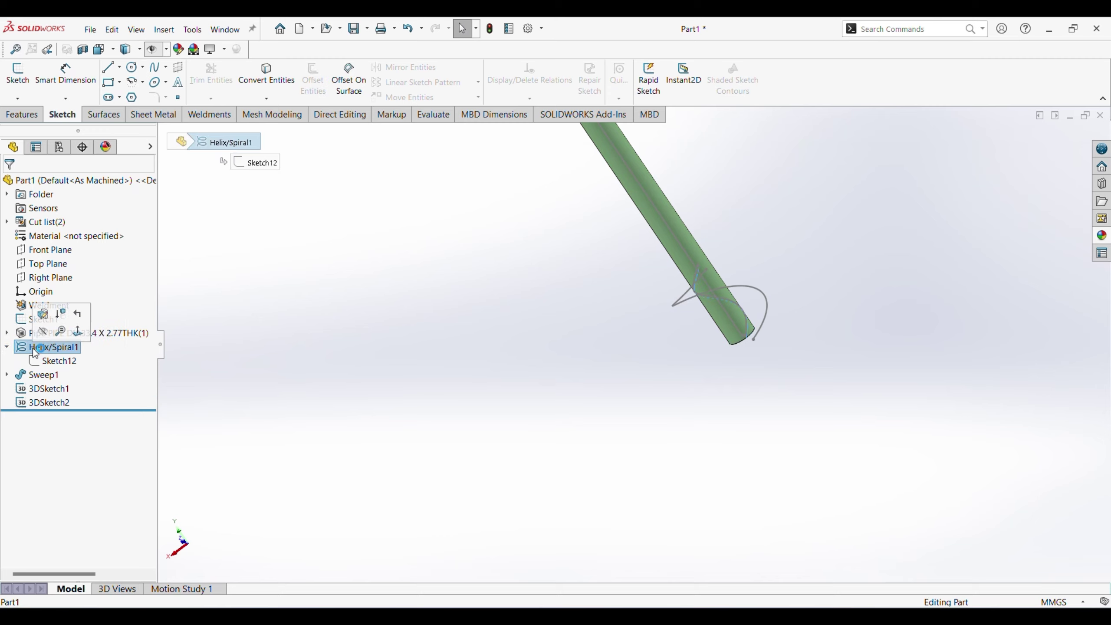
{"action": "middle_click_drag", "start_coordinate": [665, 280], "coordinate": [622, 401]}
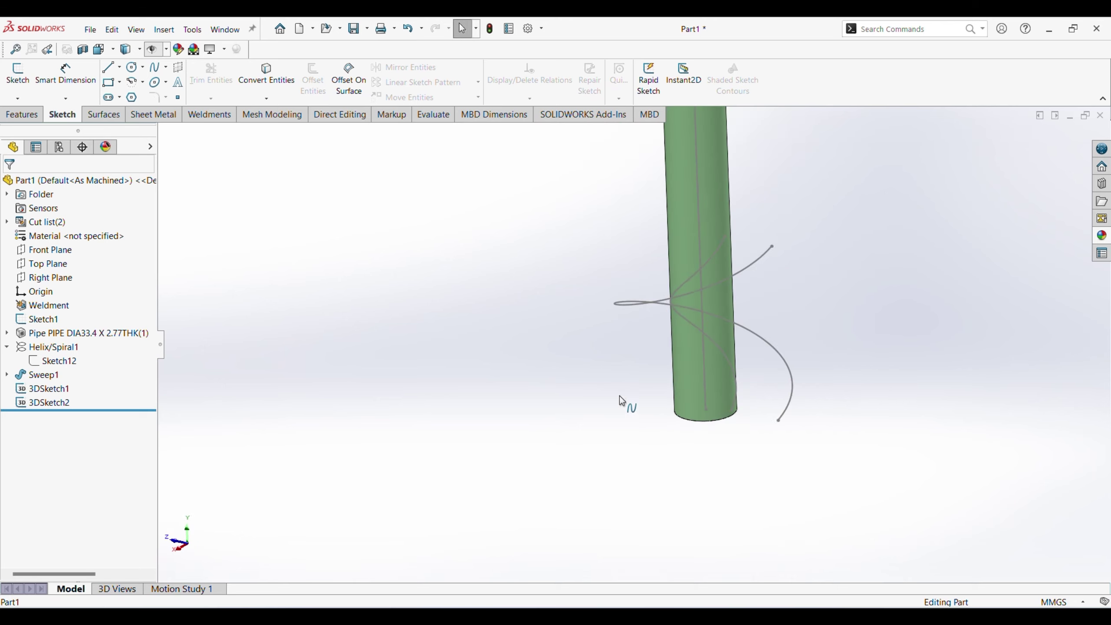
Set up a Formed sheet metal Lofted-Bend with the outer and inner 3D sketch curves as profiles.
{"action": "left_click", "coordinate": [154, 115]}
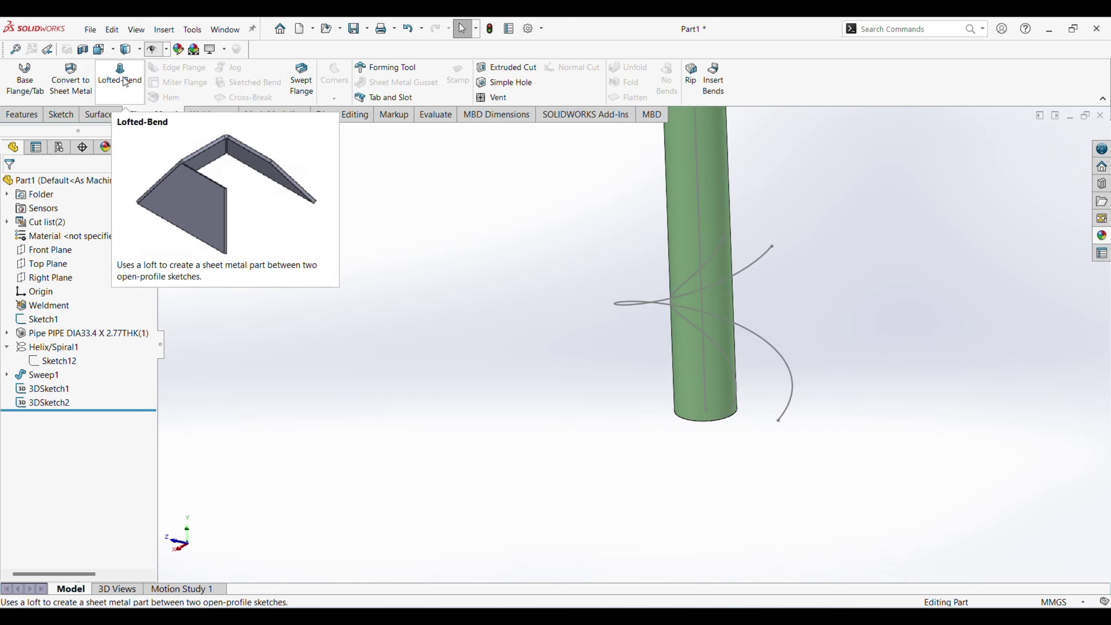
{"action": "left_click", "coordinate": [122, 79]}
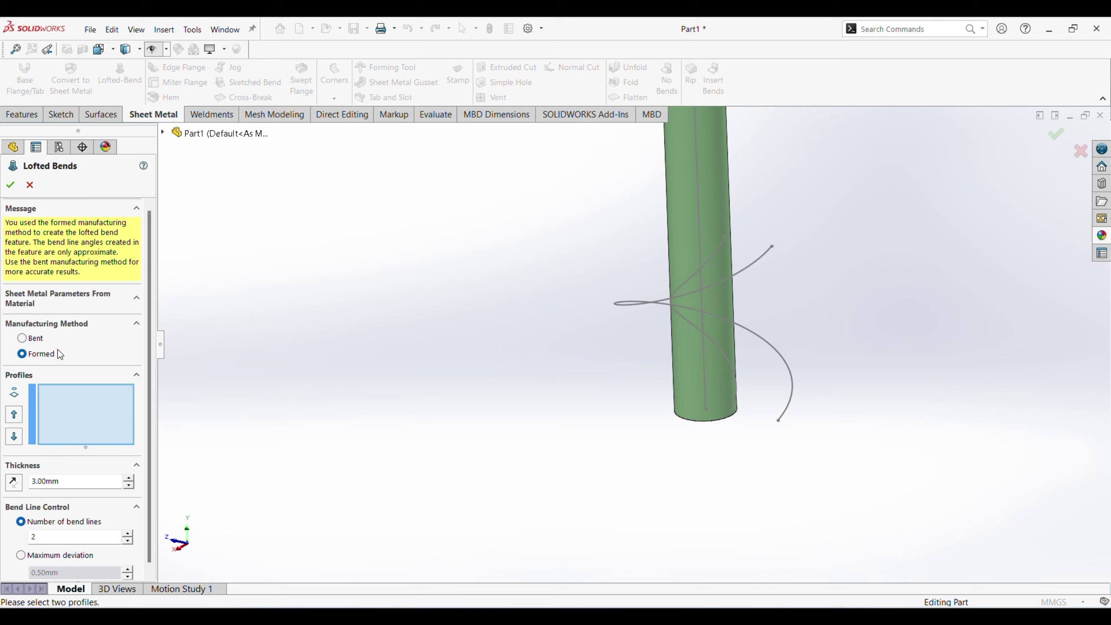
{"action": "scroll", "coordinate": [739, 374], "scroll_direction": "down", "scroll_amount": 3}
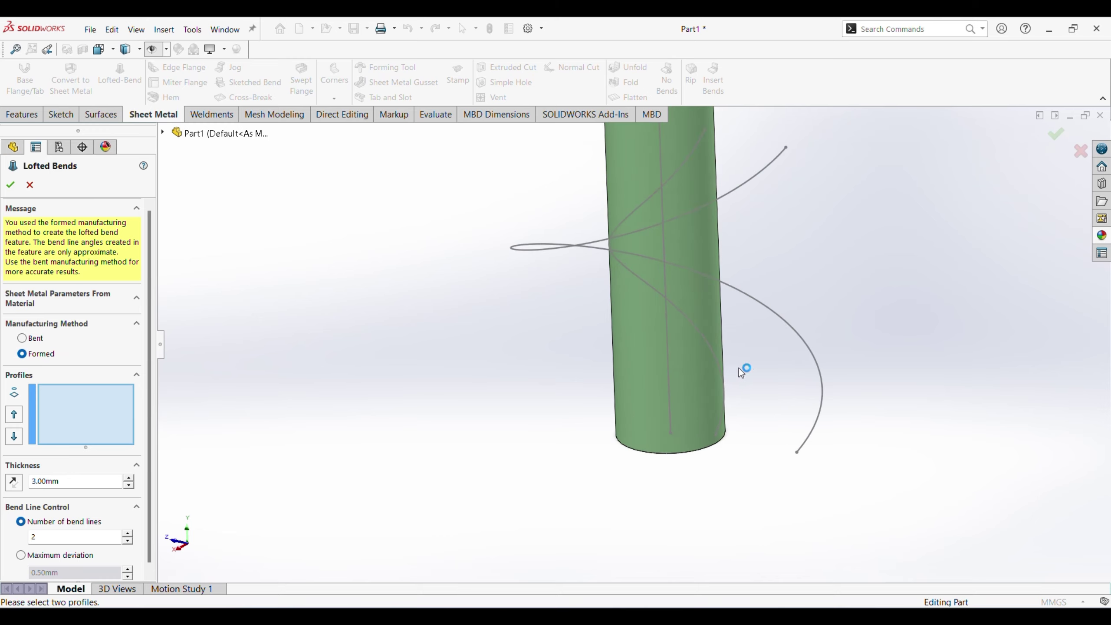
{"action": "left_click", "coordinate": [766, 313]}
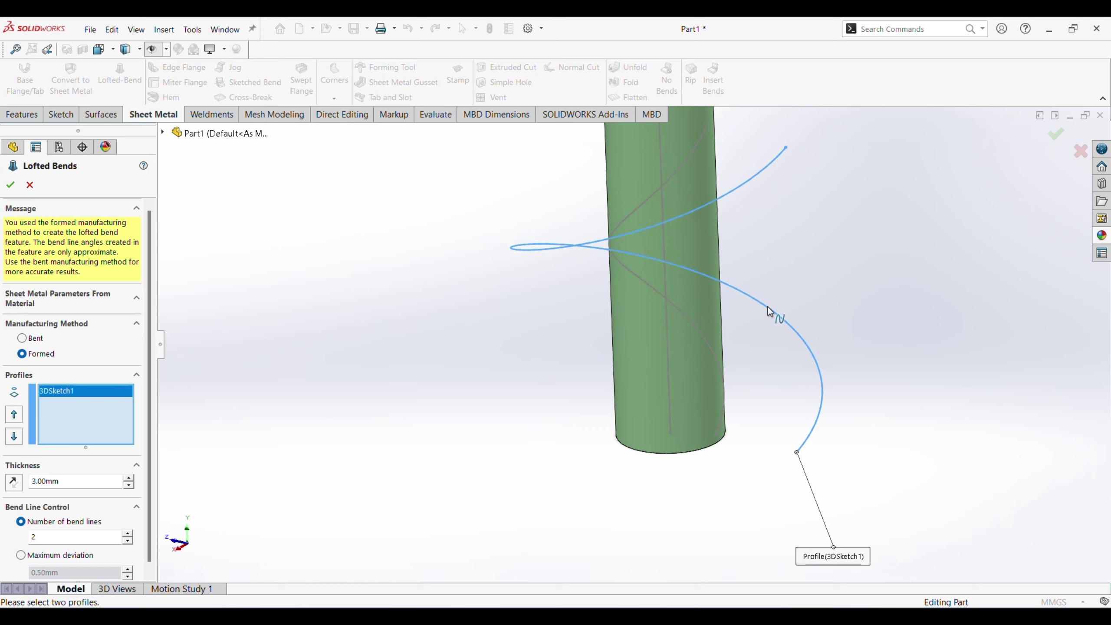
{"action": "left_click", "coordinate": [701, 335]}
{"action": "middle_click_drag", "start_coordinate": [703, 335], "coordinate": [701, 267]}
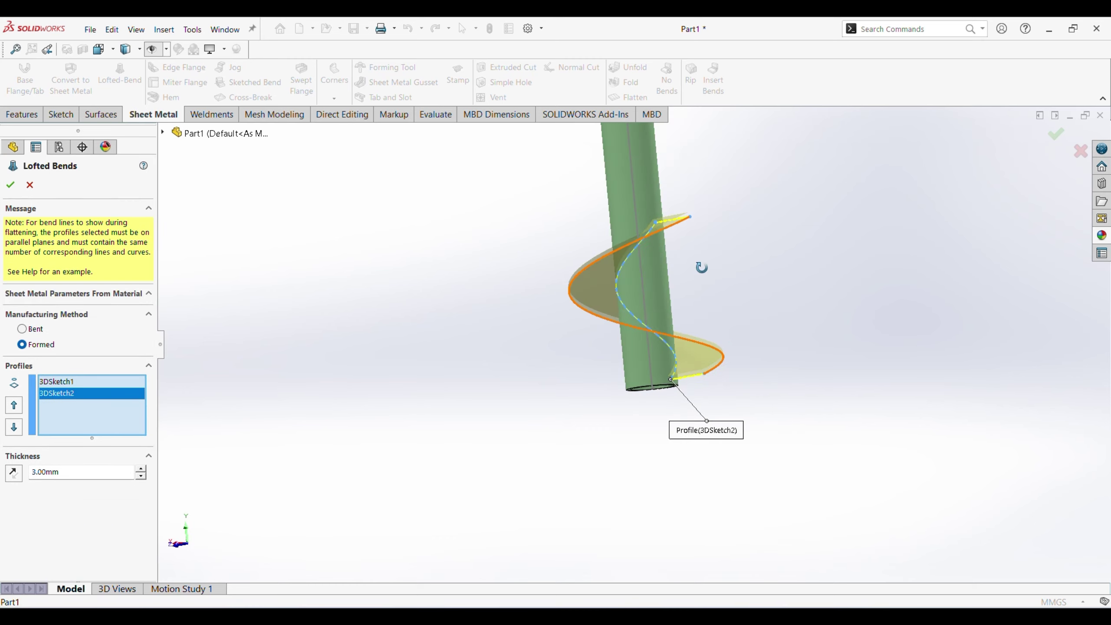
{"action": "scroll", "coordinate": [697, 328], "scroll_direction": "down", "scroll_amount": 6}
{"action": "scroll", "coordinate": [634, 438], "scroll_direction": "up", "scroll_amount": 5}
{"action": "middle_click_drag", "start_coordinate": [583, 364], "coordinate": [617, 274]}
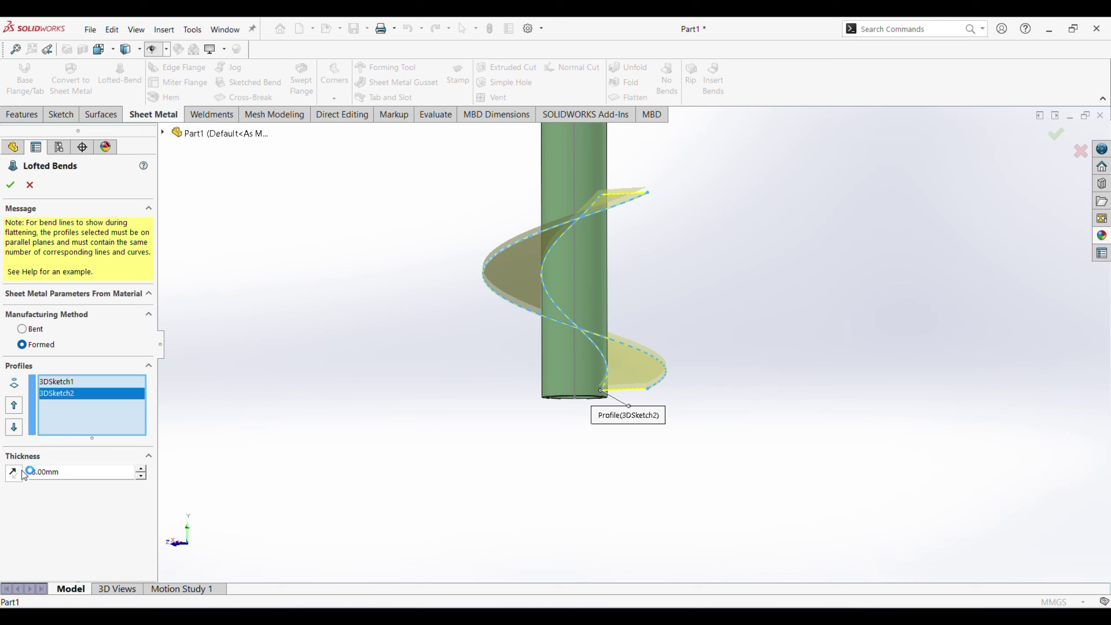
Compare both directions of the lofted bend's 3 mm thickness, restore the original direction, and create the feature.
{"action": "scroll", "coordinate": [630, 387], "scroll_direction": "down", "scroll_amount": 5}
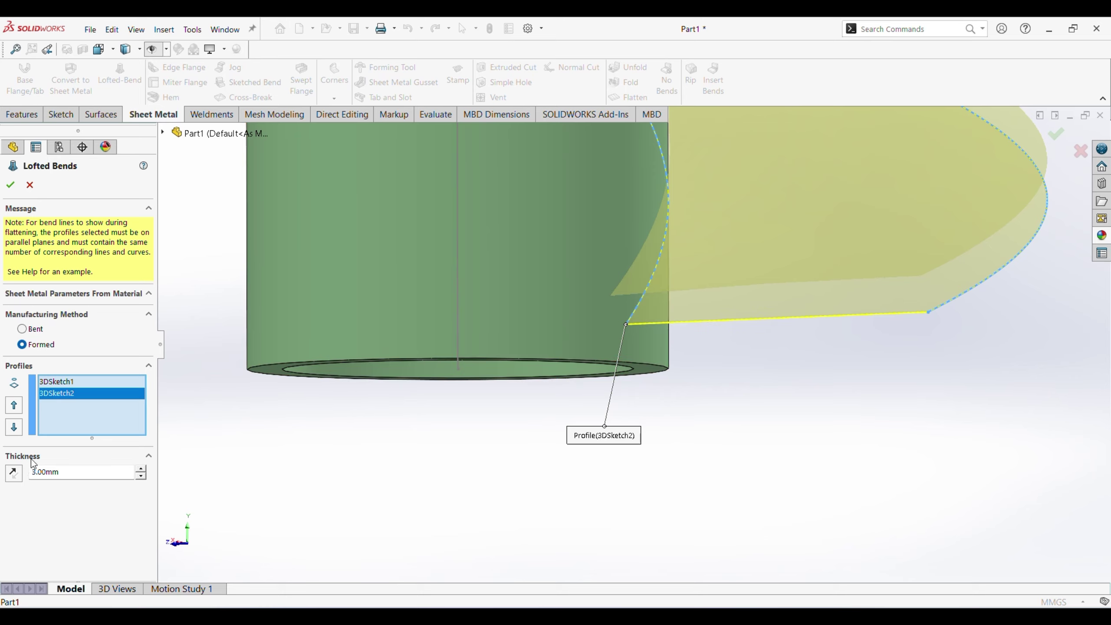
{"action": "left_click", "coordinate": [14, 474]}
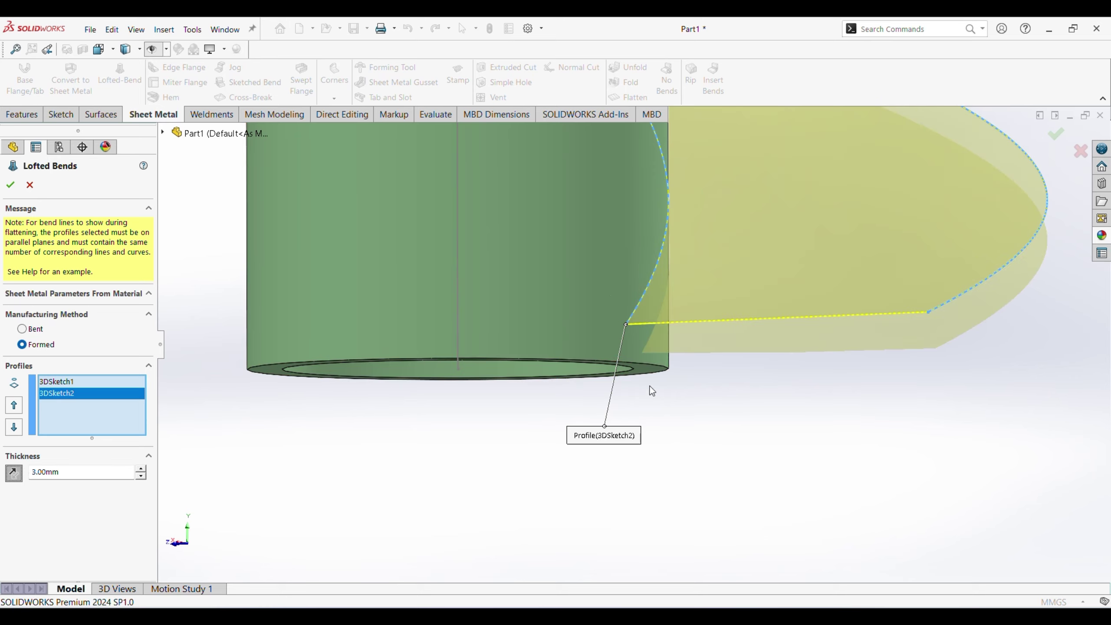
{"action": "middle_click_drag", "start_coordinate": [653, 389], "coordinate": [516, 376]}
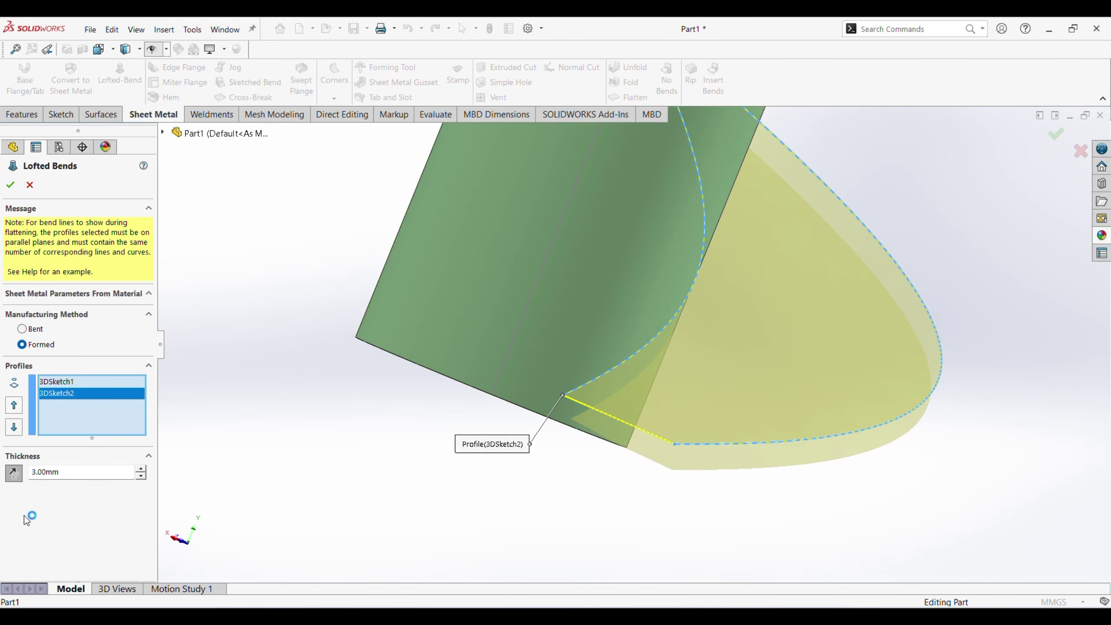
{"action": "left_click", "coordinate": [14, 476]}
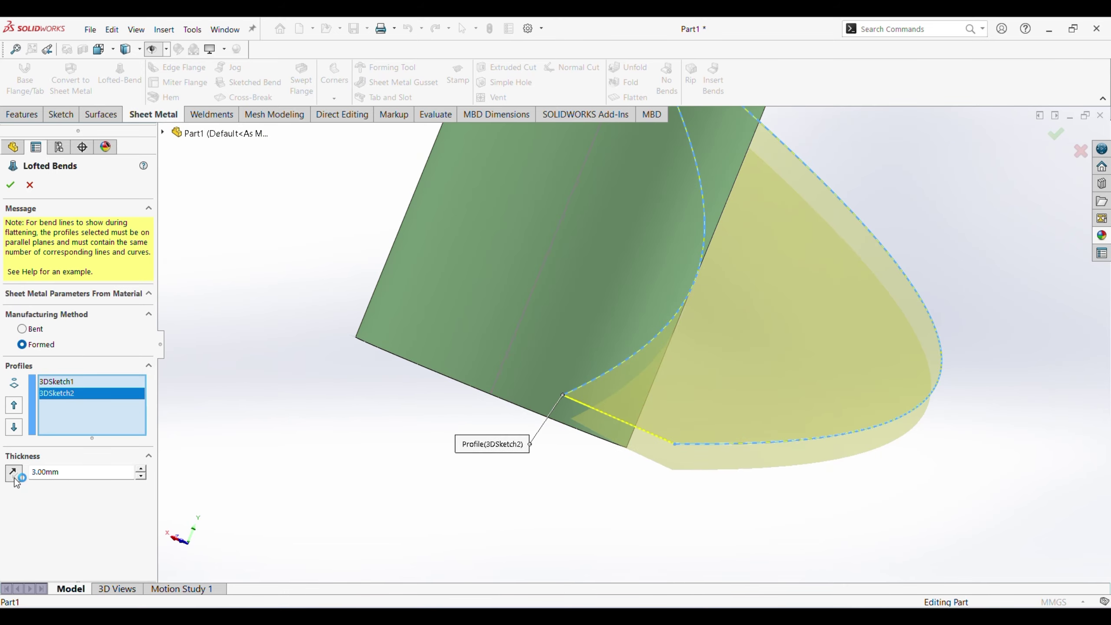
{"action": "left_click", "coordinate": [10, 185]}
Flatten the lofted blade to inspect its flat pattern, and return it to the formed state in isometric view.
{"action": "middle_click_drag", "start_coordinate": [580, 463], "coordinate": [529, 483]}
{"action": "key", "text": "f"}
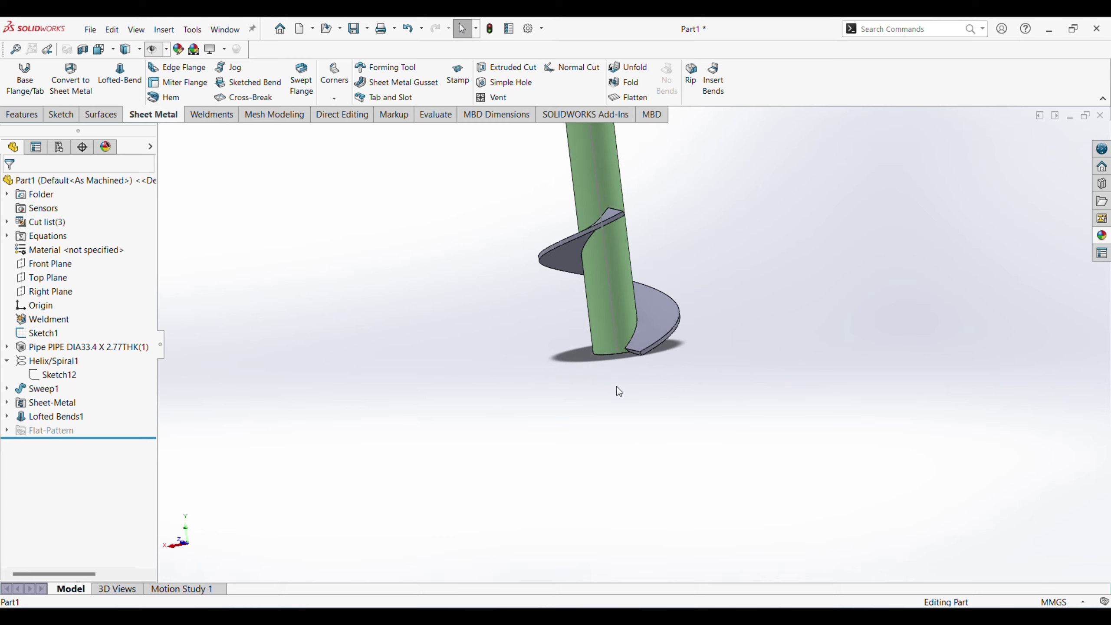
{"action": "key", "text": "ctrl+7"}
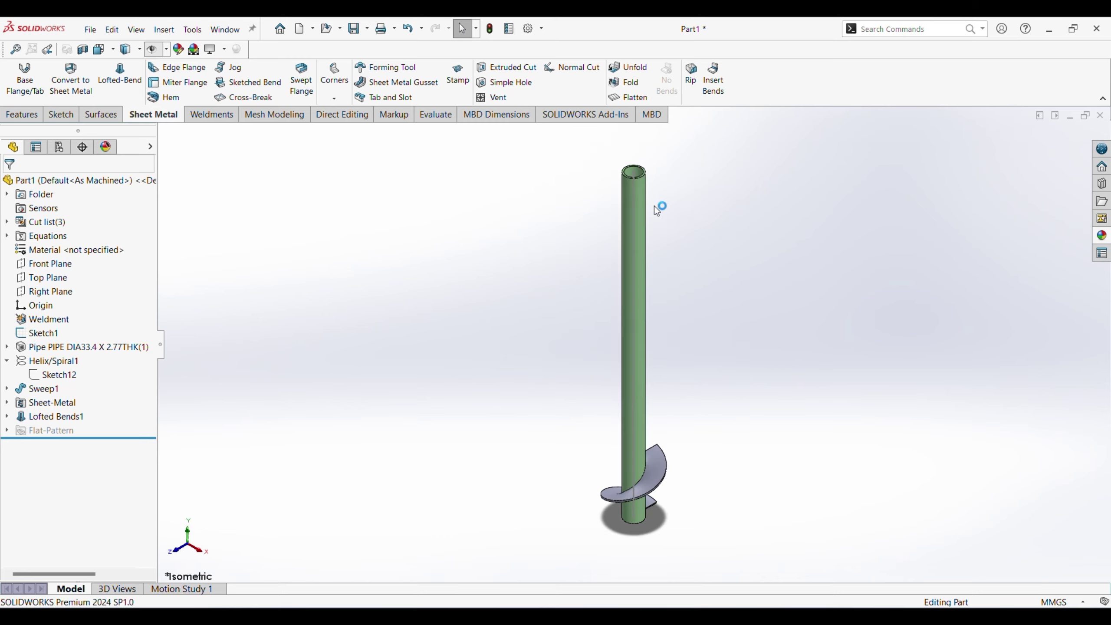
{"action": "left_click", "coordinate": [638, 102]}
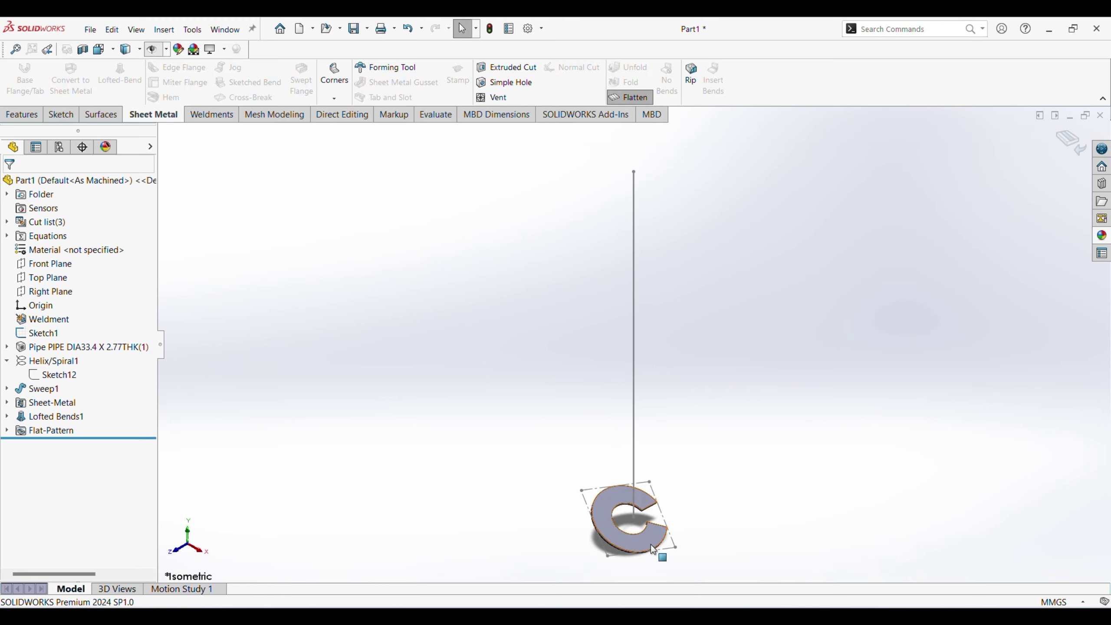
{"action": "scroll", "coordinate": [653, 550], "scroll_direction": "down", "scroll_amount": 5}
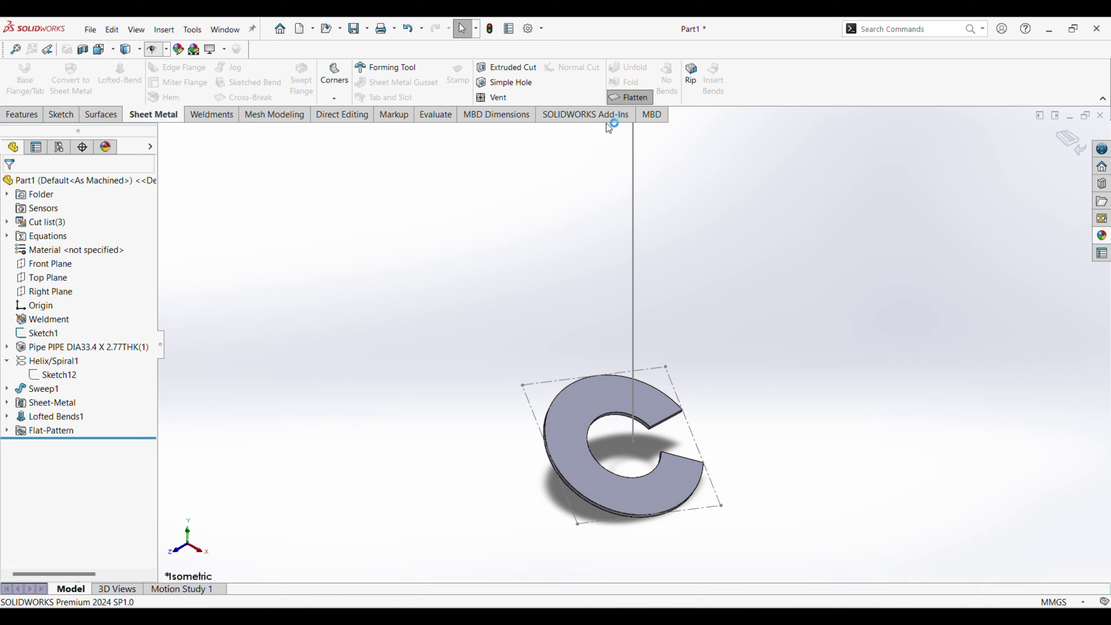
{"action": "left_click", "coordinate": [643, 98]}
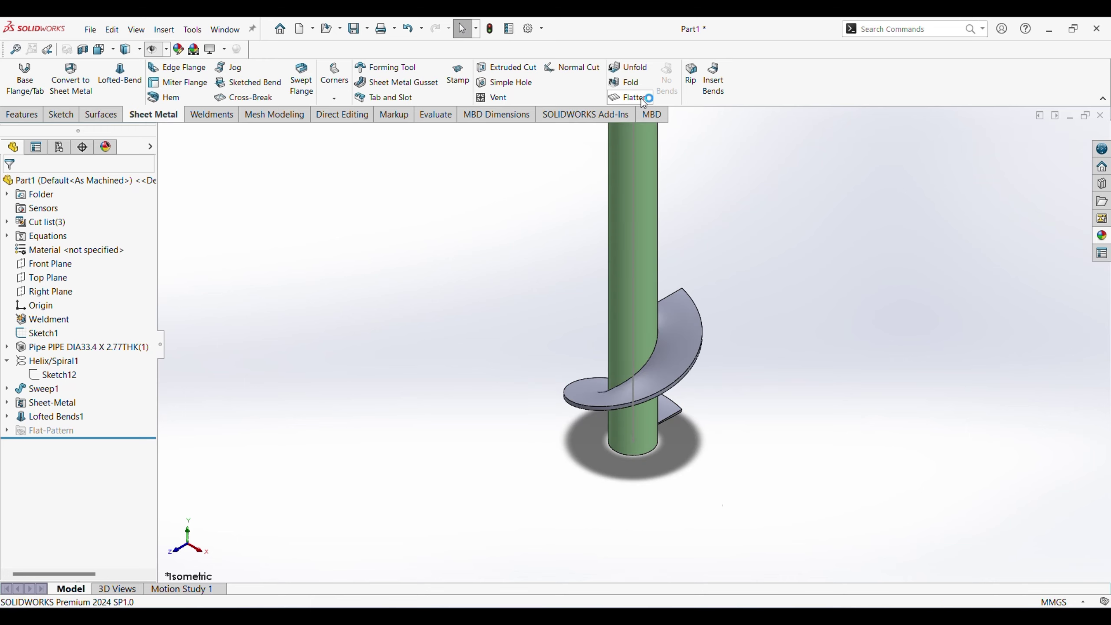
{"action": "middle_click_drag", "start_coordinate": [644, 442], "coordinate": [616, 425]}
{"action": "key", "text": "ctrl+7"}
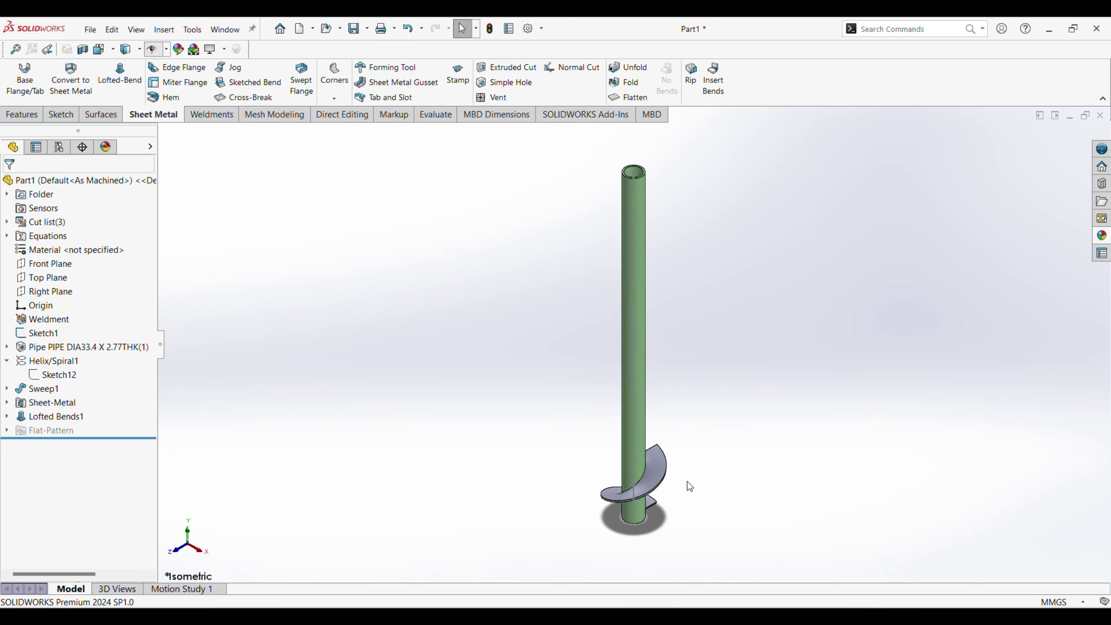
Apply a pink colour appearance to the body of the lofted blade.
{"action": "left_click", "coordinate": [661, 469]}
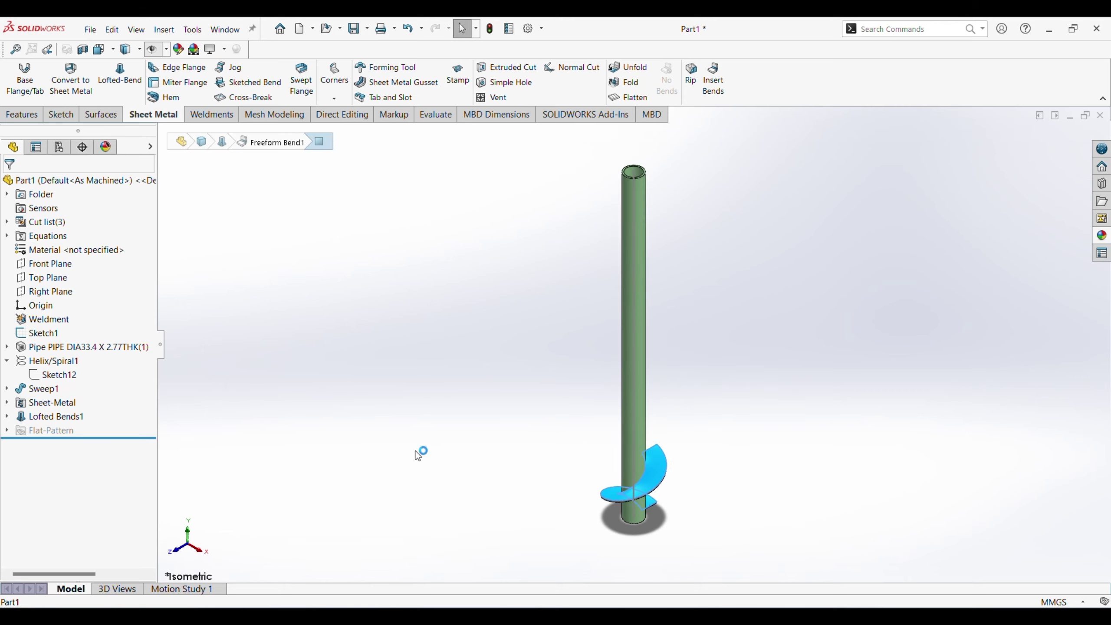
{"action": "right_click", "coordinate": [664, 466]}
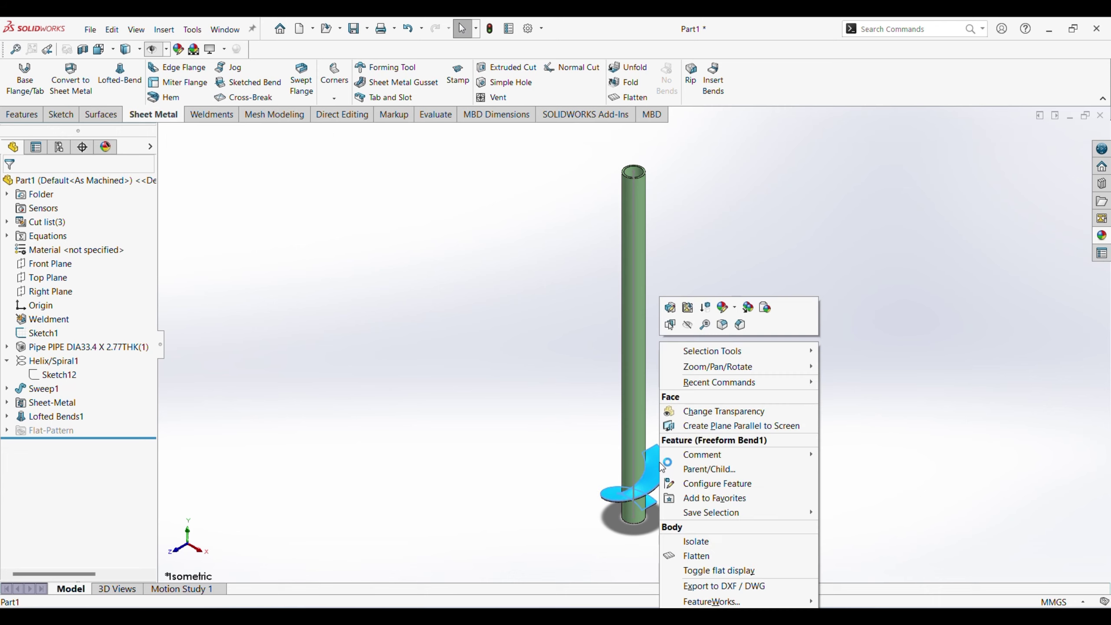
{"action": "left_click", "coordinate": [725, 308]}
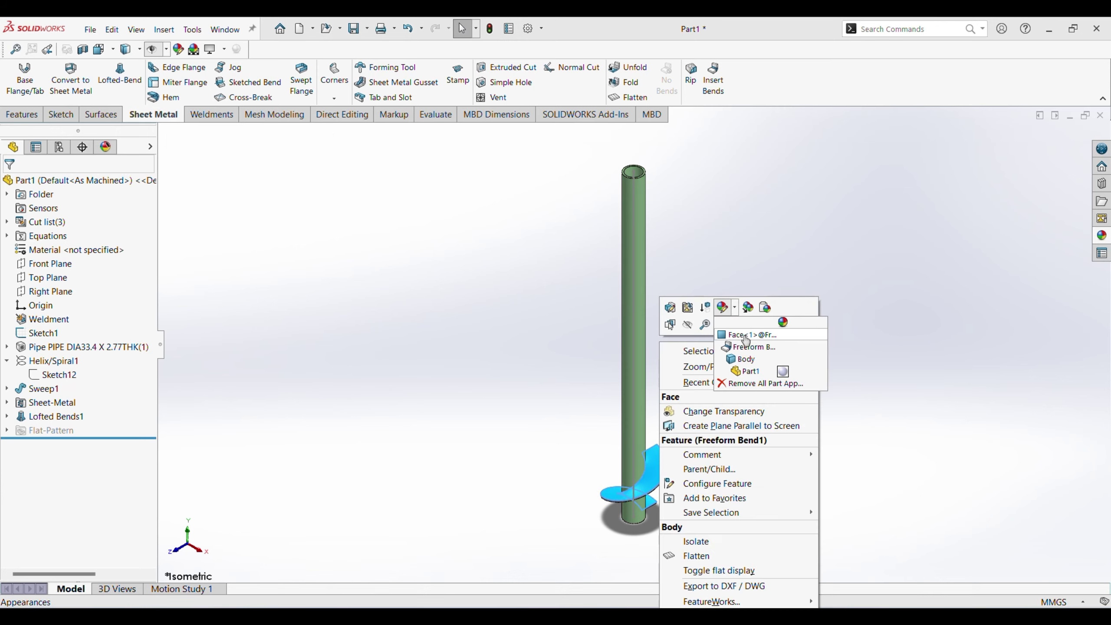
{"action": "left_click", "coordinate": [744, 359]}
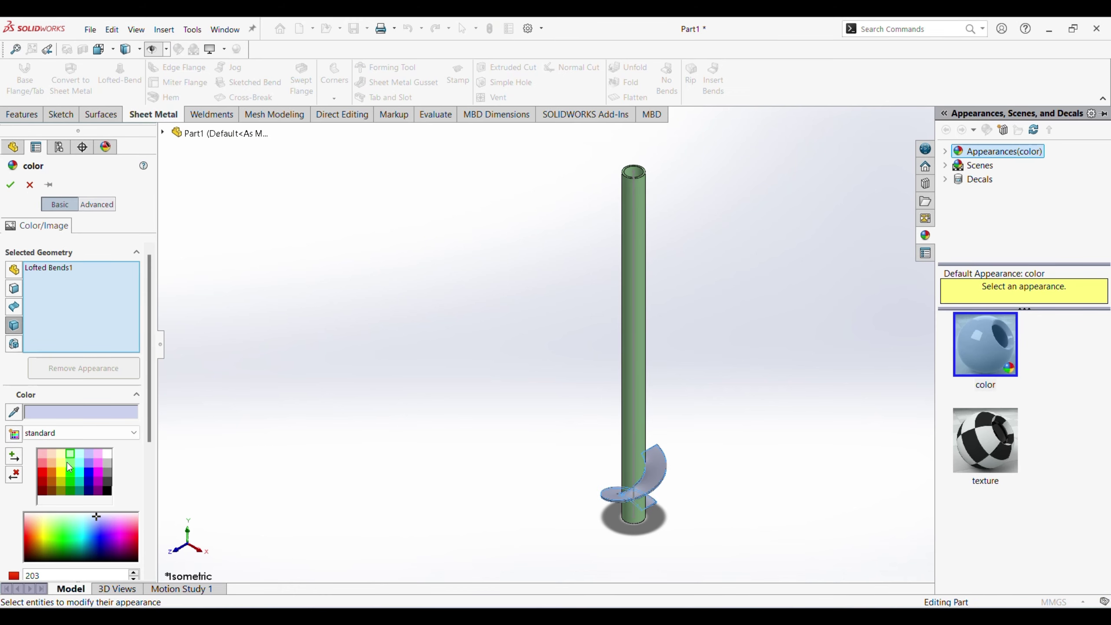
{"action": "left_click", "coordinate": [11, 185]}
{"action": "scroll", "coordinate": [656, 485], "scroll_direction": "down", "scroll_amount": 5}
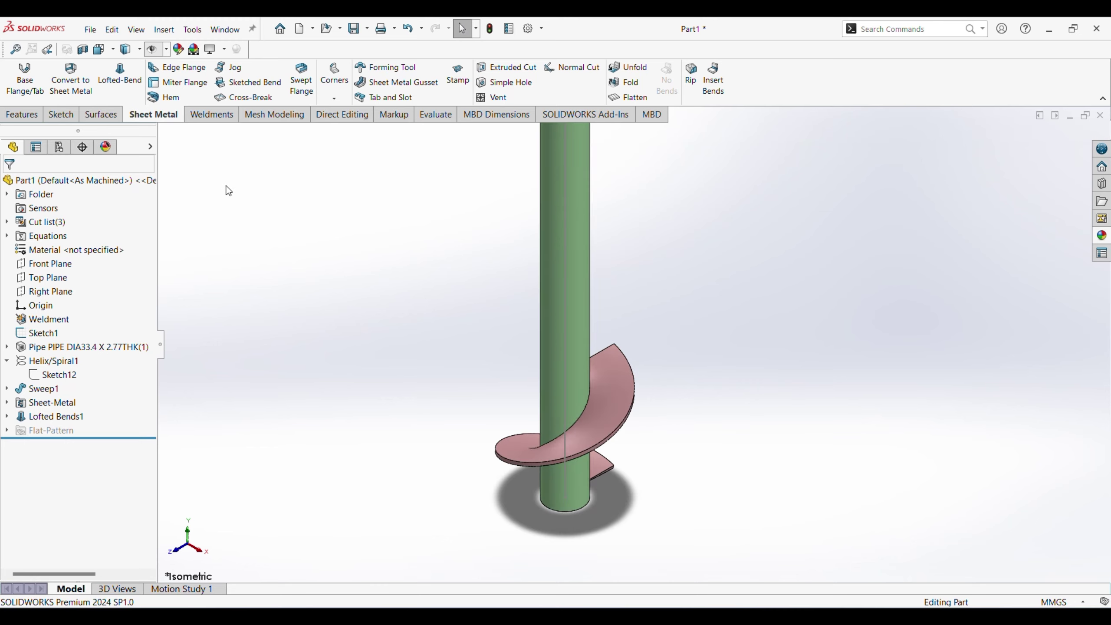
Start a Linear Pattern with the sketch line along the pipe's axis as the first direction.
{"action": "left_click", "coordinate": [13, 117]}
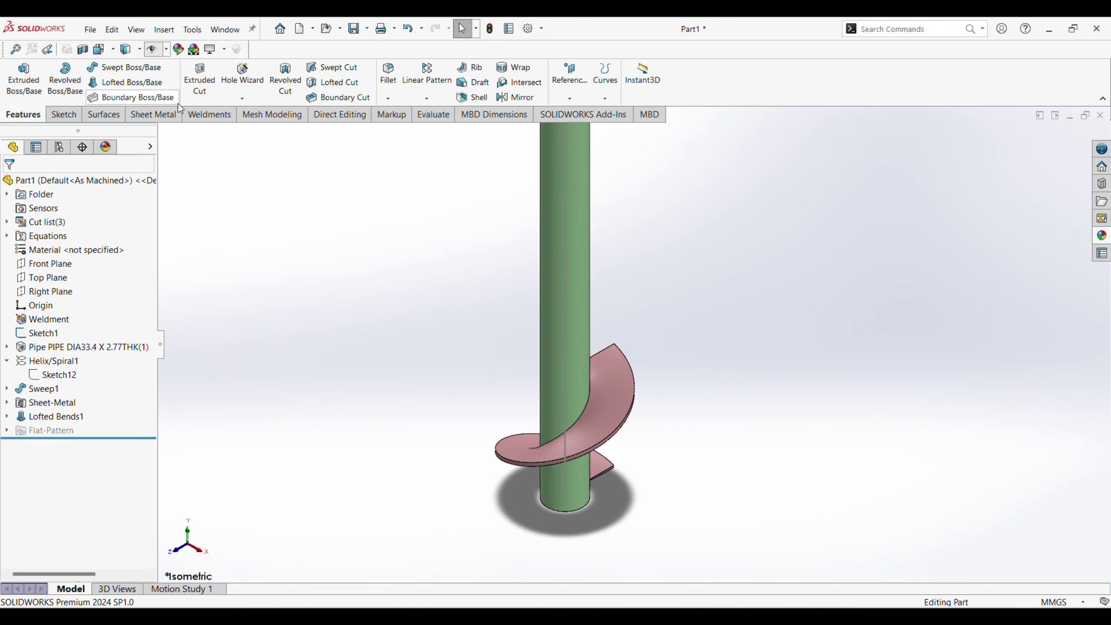
{"action": "left_click", "coordinate": [427, 98]}
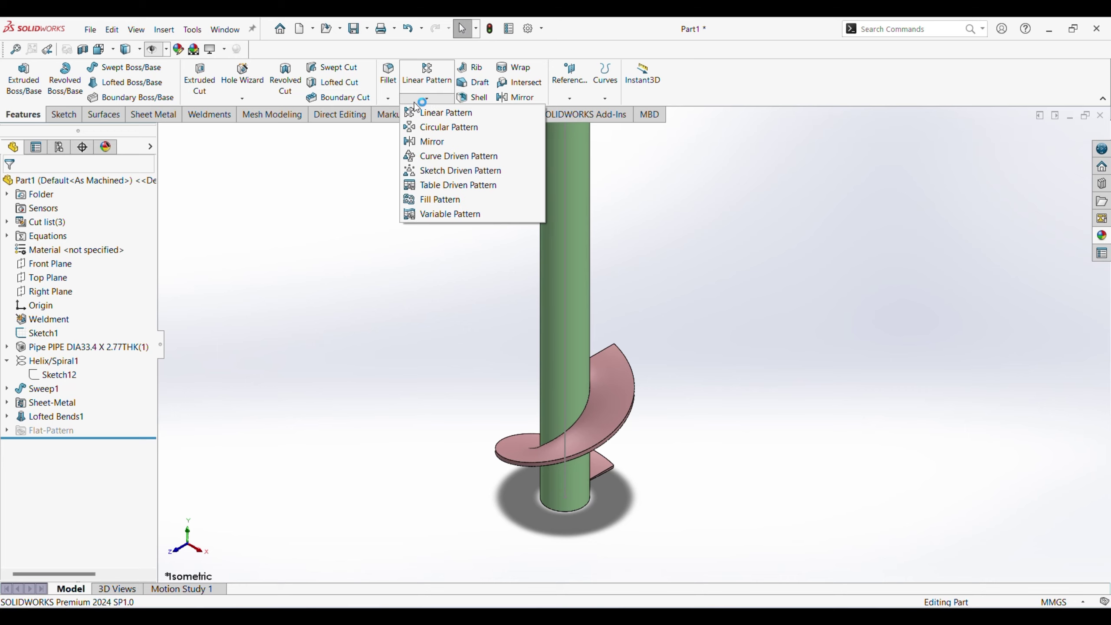
{"action": "left_click", "coordinate": [434, 114]}
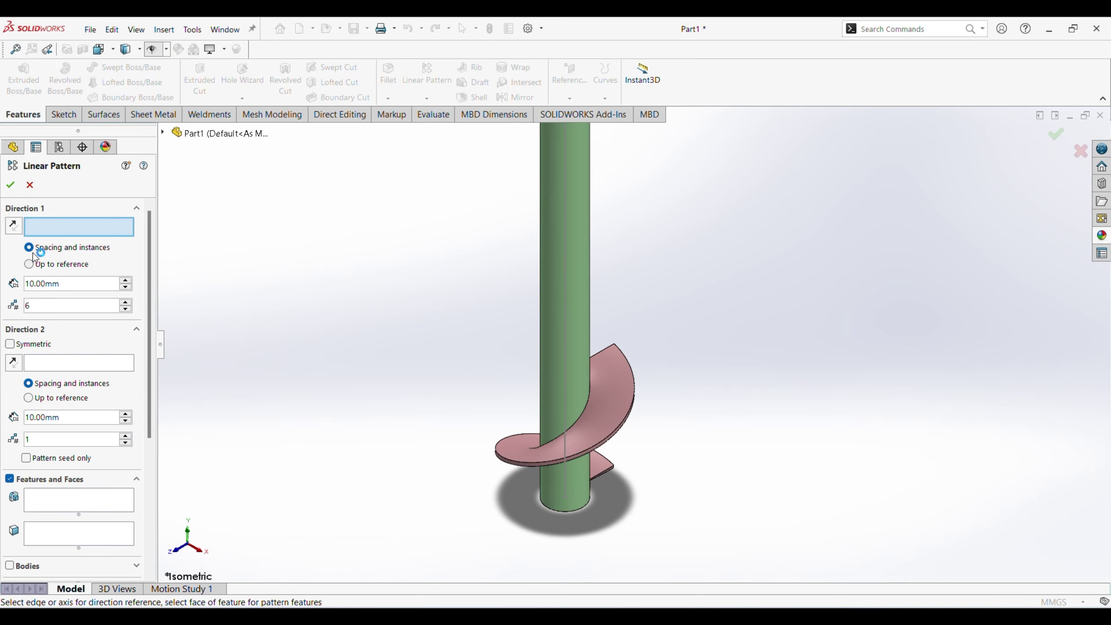
{"action": "left_click", "coordinate": [568, 301]}
Set the spacing of the linear pattern's first direction to 100 mm.
{"action": "scroll", "coordinate": [643, 350], "scroll_direction": "up", "scroll_amount": 5}
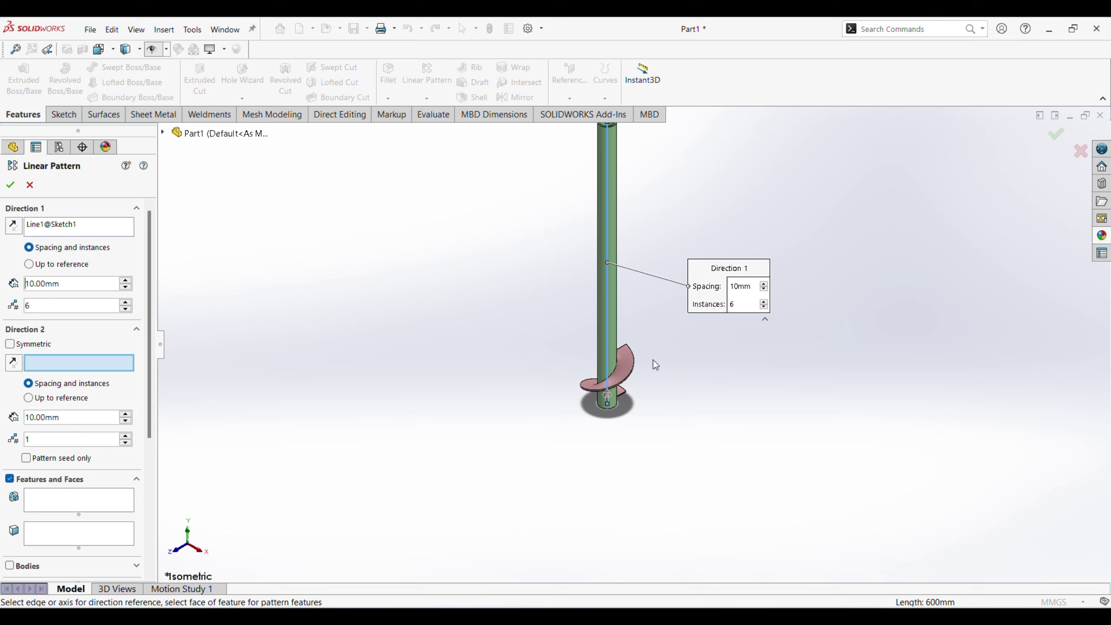
{"action": "scroll", "coordinate": [597, 211], "scroll_direction": "down", "scroll_amount": 2}
{"action": "scroll", "coordinate": [611, 425], "scroll_direction": "down", "scroll_amount": 4}
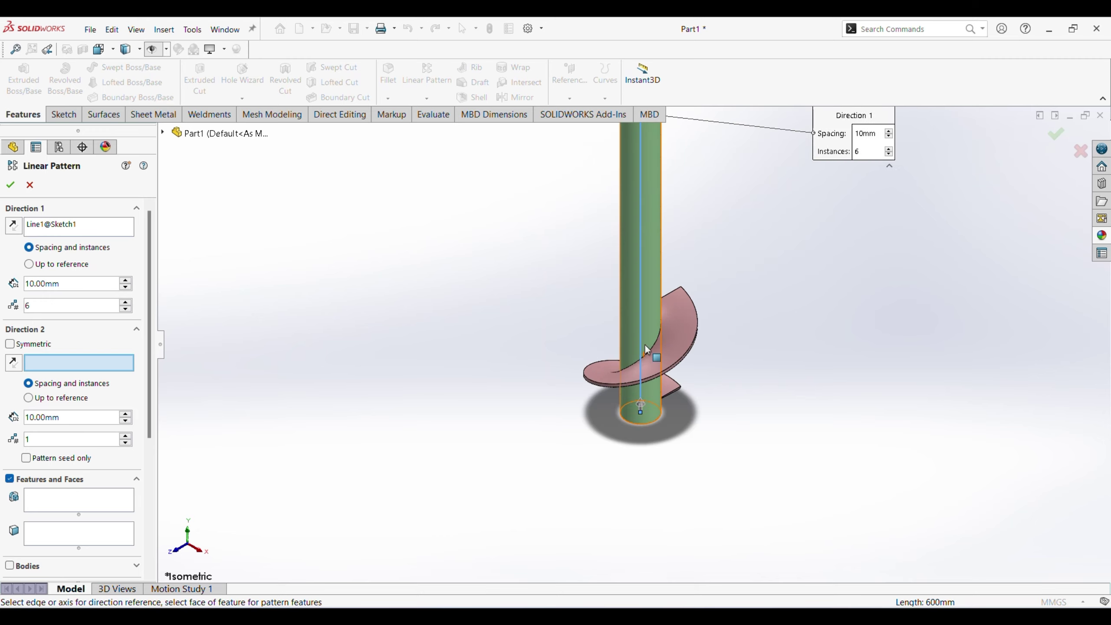
{"action": "scroll", "coordinate": [647, 349], "scroll_direction": "up", "scroll_amount": 3}
{"action": "middle_click_drag", "start_coordinate": [624, 381], "coordinate": [480, 409]}
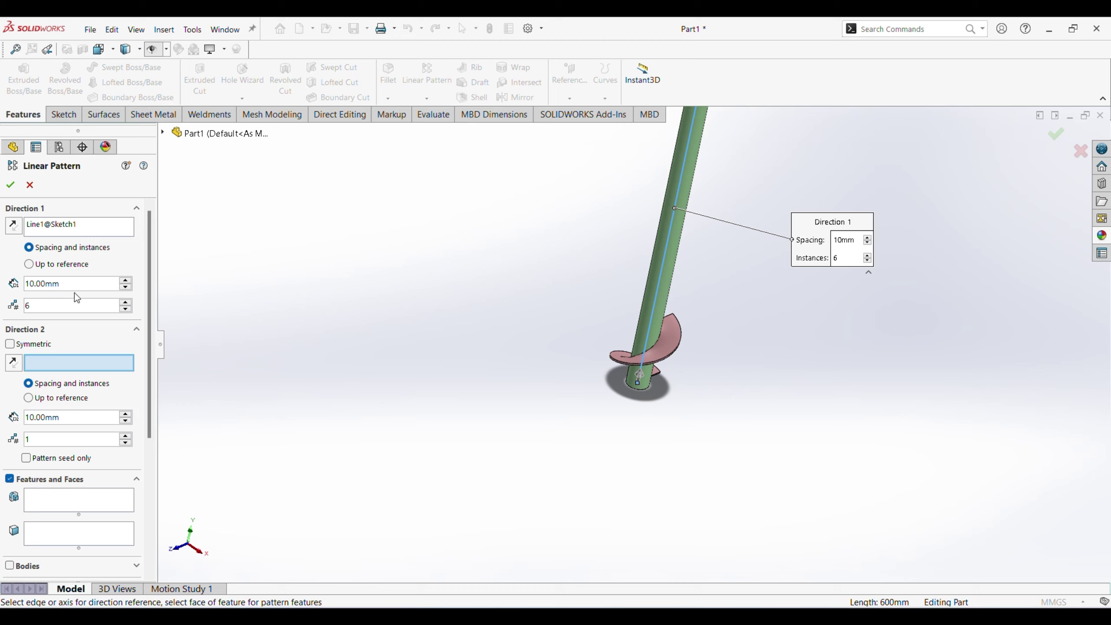
{"action": "left_click_drag", "start_coordinate": [89, 280], "coordinate": [21, 287]}
{"action": "type", "text": "100"}
{"action": "key", "text": "Return"}
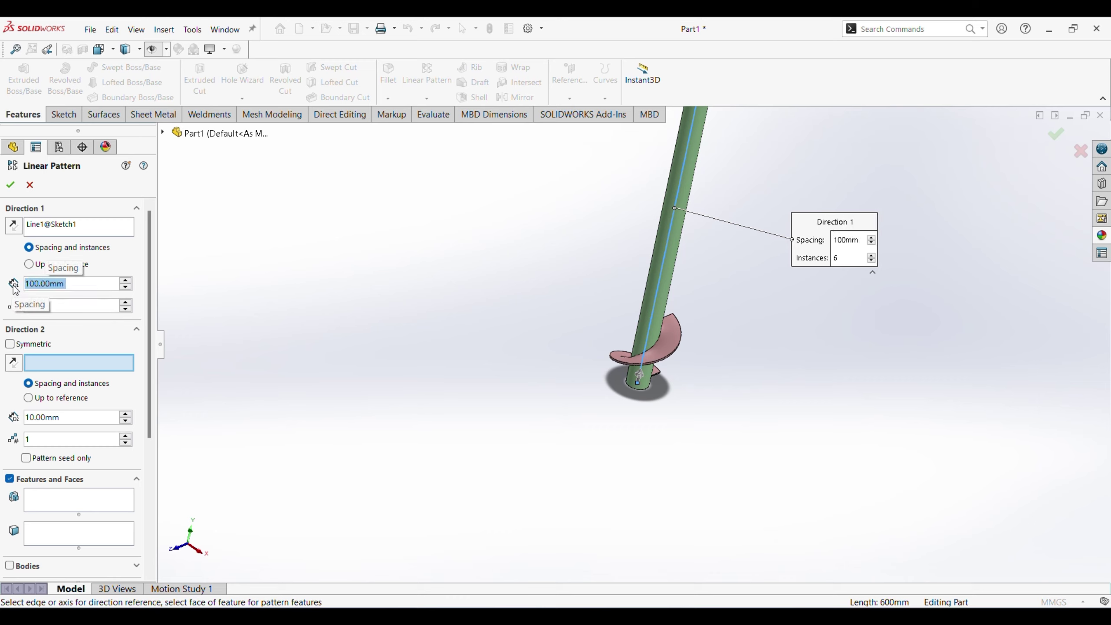
Switch the linear pattern's input from features and faces to bodies.
{"action": "scroll", "coordinate": [657, 367], "scroll_direction": "down", "scroll_amount": 2}
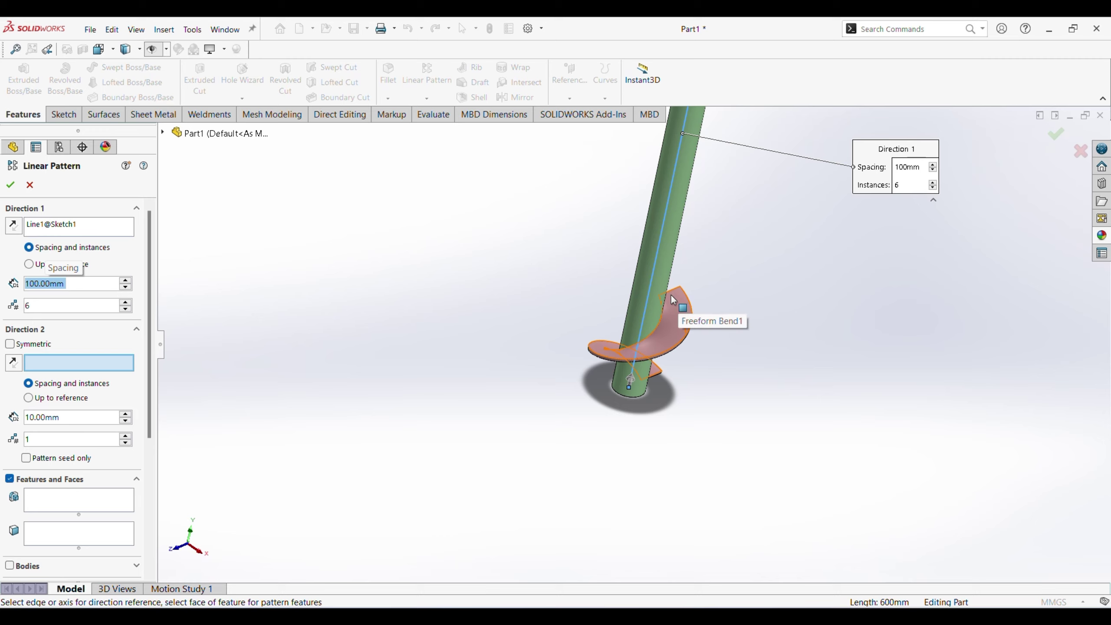
{"action": "scroll", "coordinate": [669, 338], "scroll_direction": "up", "scroll_amount": 3}
{"action": "middle_click_drag", "start_coordinate": [669, 340], "coordinate": [628, 302]}
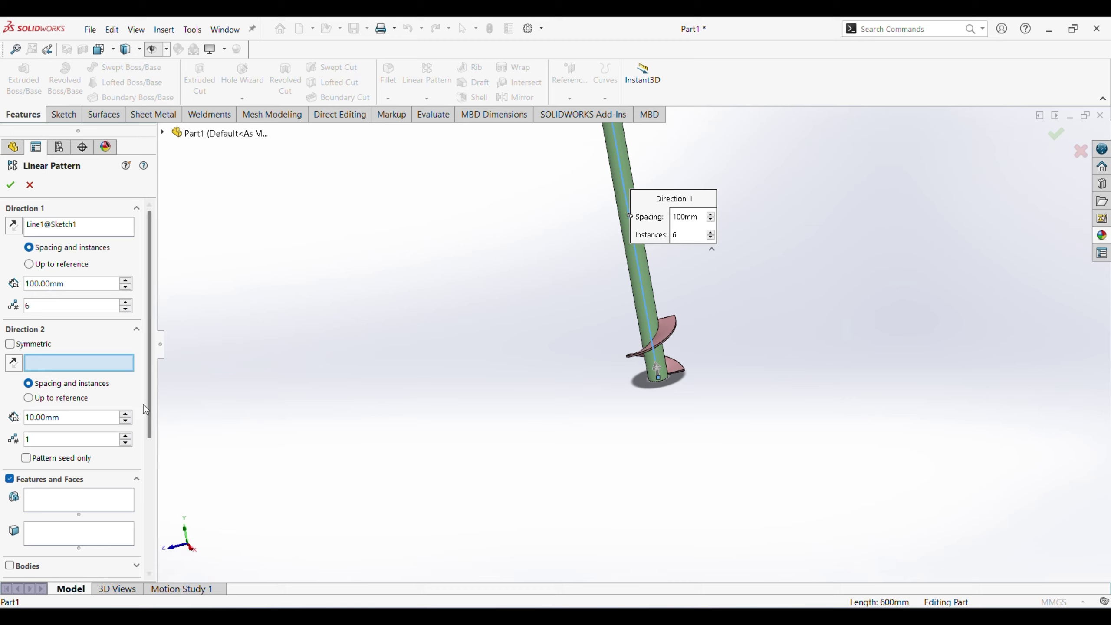
{"action": "left_click_drag", "start_coordinate": [151, 385], "coordinate": [162, 518]}
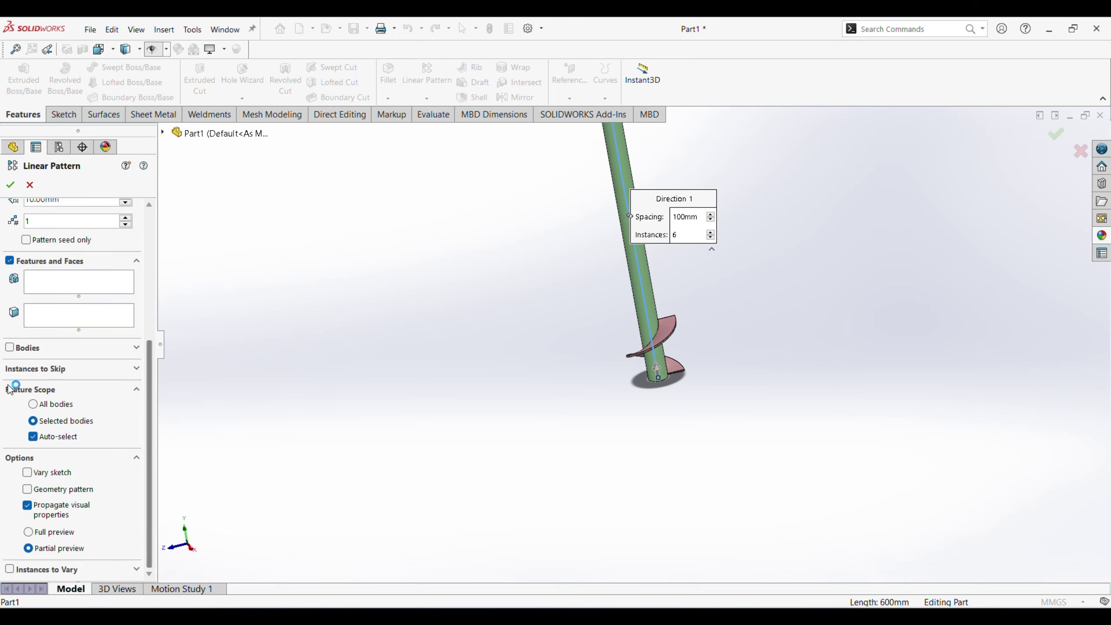
{"action": "left_click", "coordinate": [10, 348]}
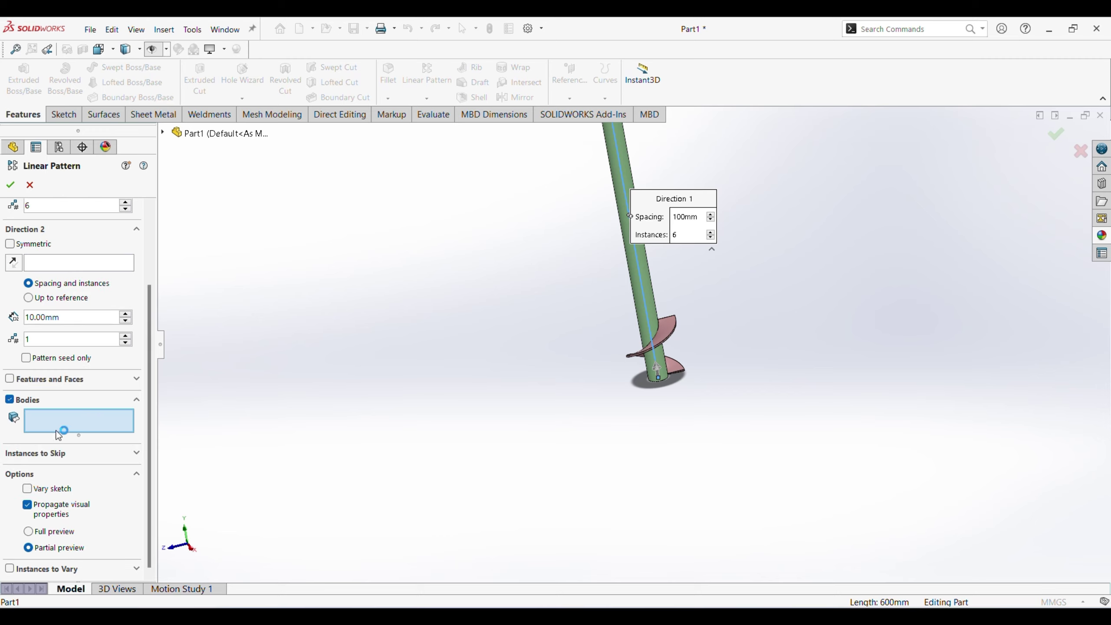